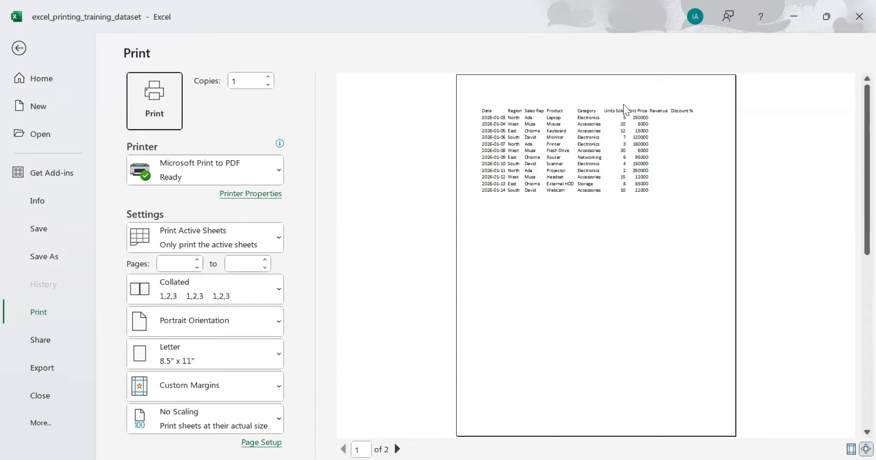
Step: Review both pages of the Sales_Report sheet in the print preview and return to the worksheet
{"action": "scroll", "coordinate": [624, 108], "scroll_direction": "down", "scroll_amount": 1}
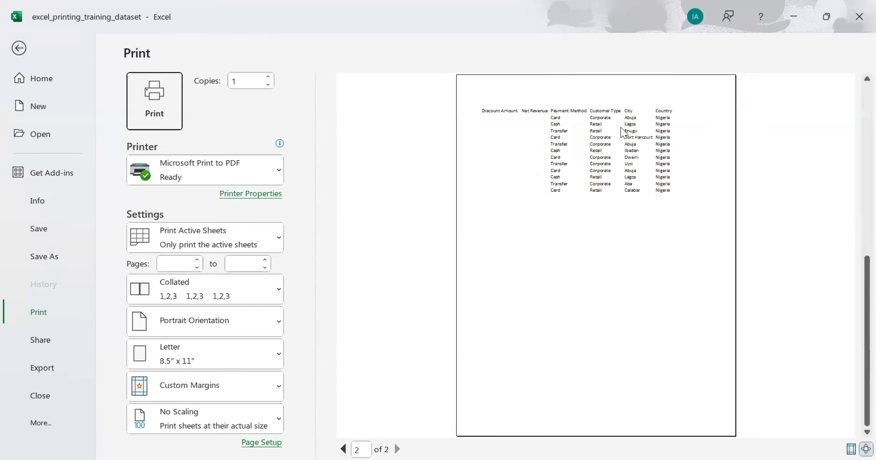
{"action": "scroll", "coordinate": [622, 128], "scroll_direction": "up", "scroll_amount": 1}
{"action": "scroll", "coordinate": [622, 132], "scroll_direction": "down", "scroll_amount": 1}
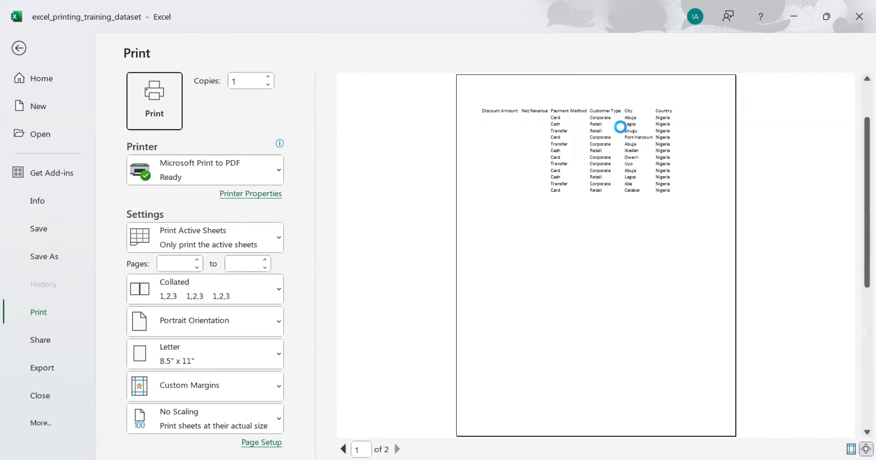
{"action": "scroll", "coordinate": [622, 132], "scroll_direction": "up", "scroll_amount": 1}
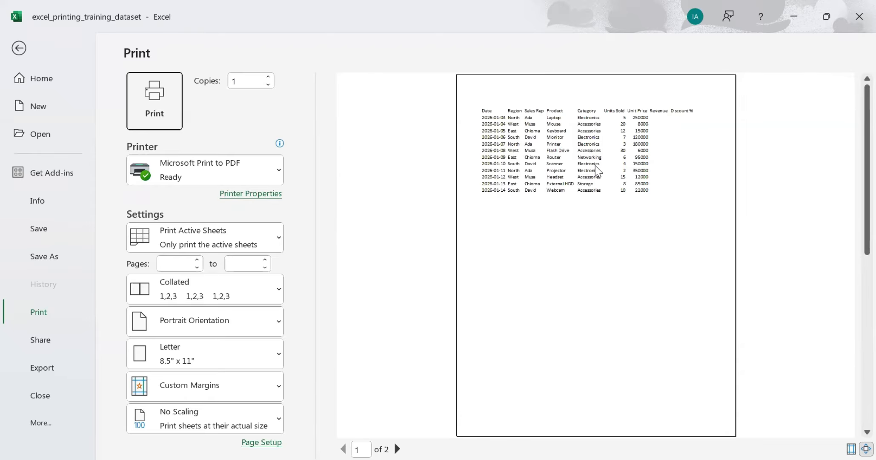
{"action": "left_click", "coordinate": [19, 53]}
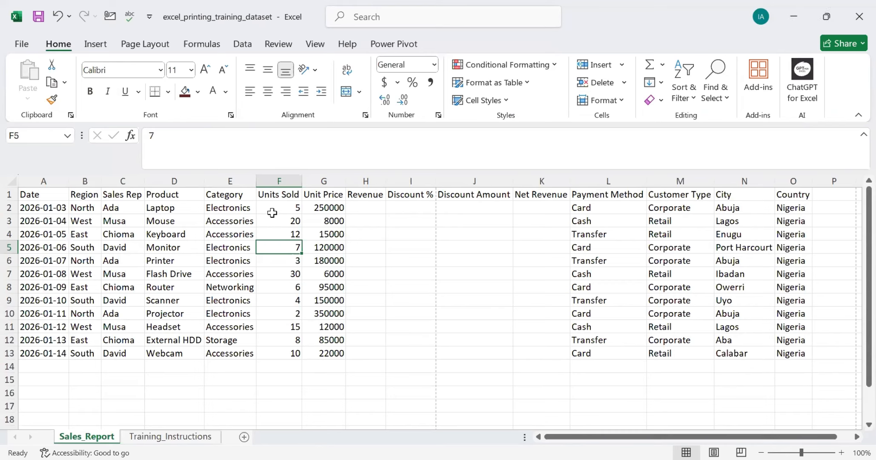
Step: Set the Sales_Report page orientation to Landscape and check the result in the print preview
{"action": "left_click", "coordinate": [126, 45]}
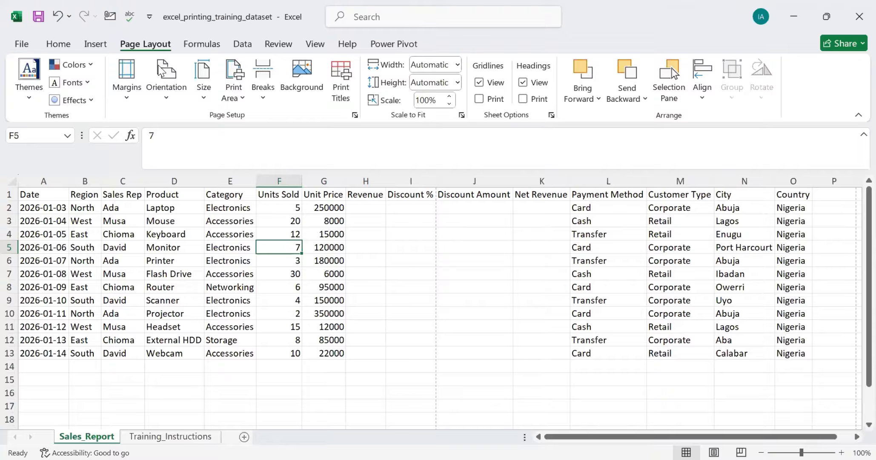
{"action": "left_click", "coordinate": [173, 102]}
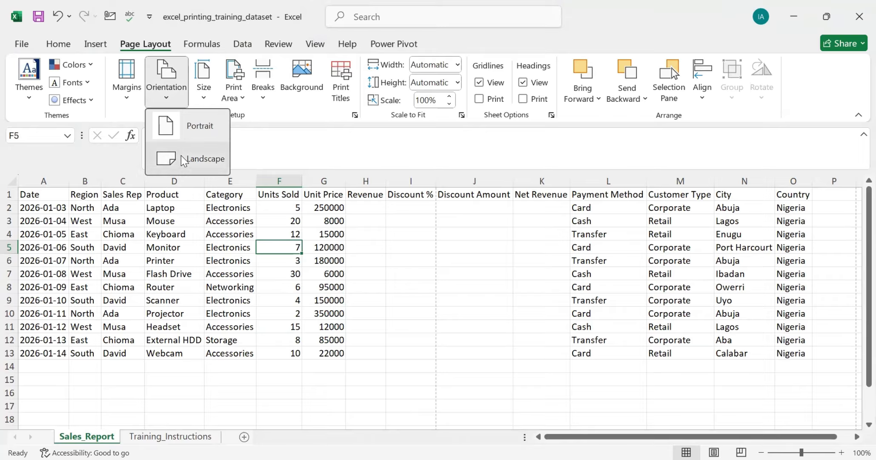
{"action": "left_click", "coordinate": [181, 157]}
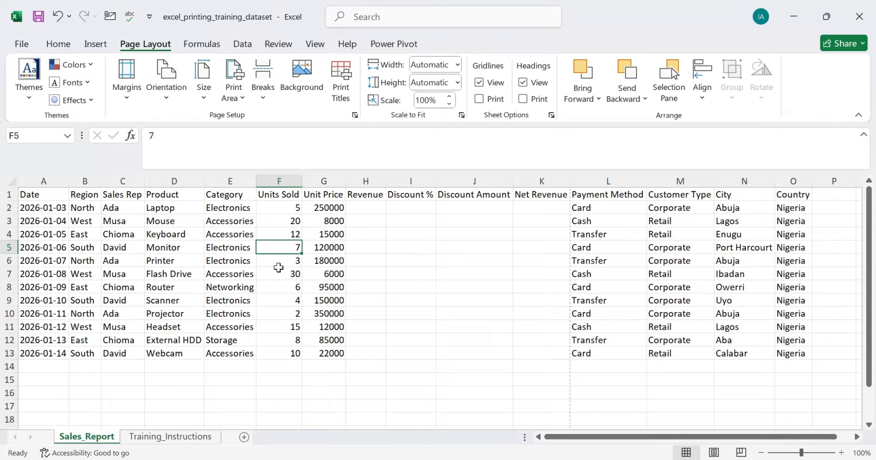
{"action": "key", "text": "ctrl+p"}
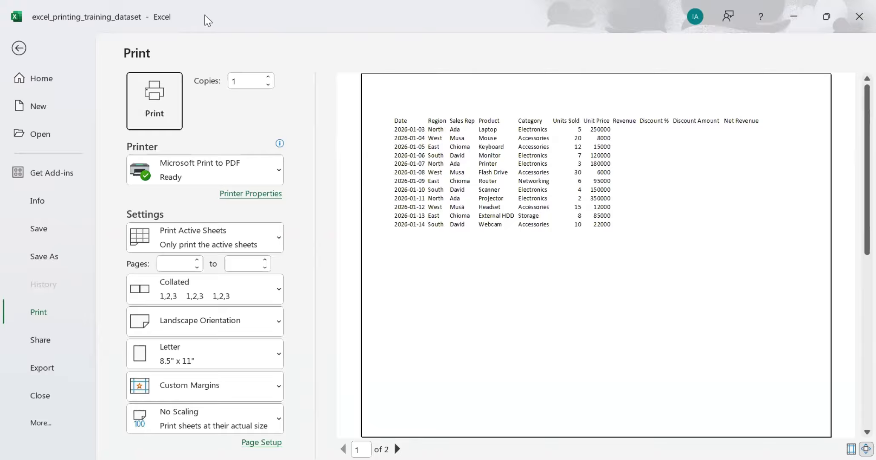
{"action": "left_click", "coordinate": [17, 48]}
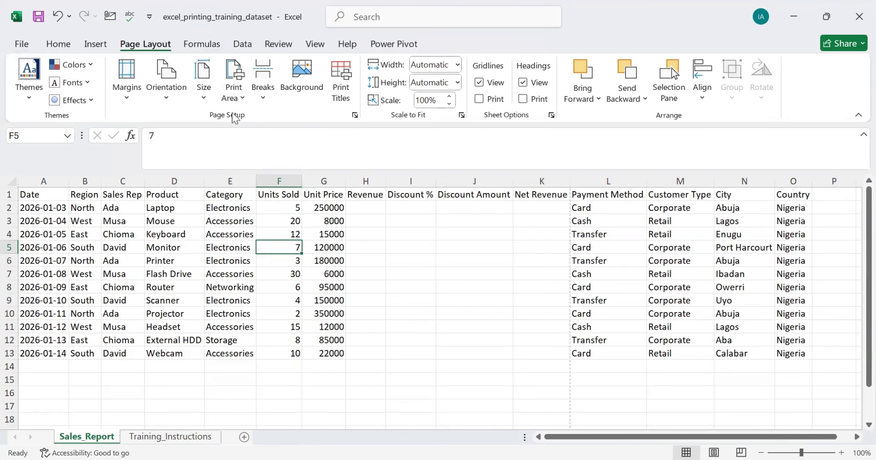
Step: Set the paper size to A4 and check the page in the print preview
{"action": "left_click", "coordinate": [201, 99]}
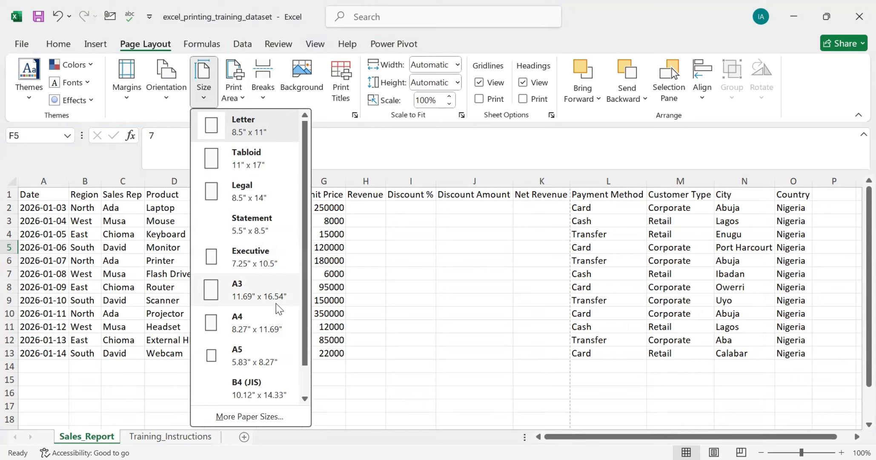
{"action": "left_click", "coordinate": [242, 317]}
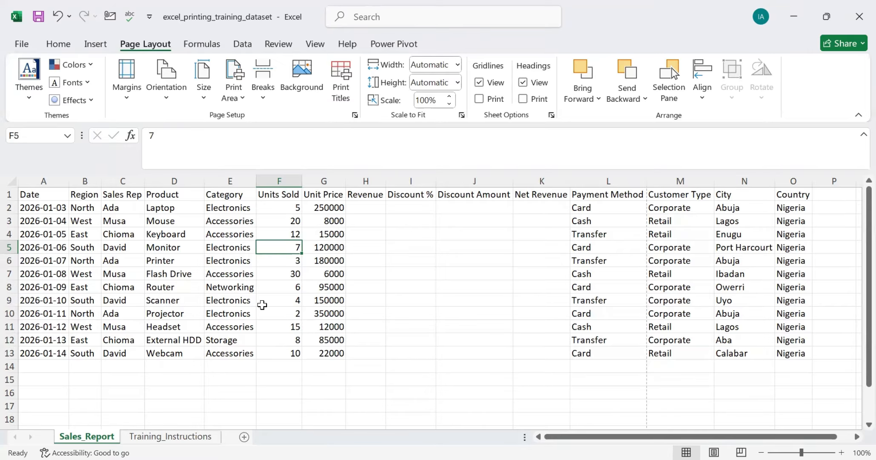
{"action": "key", "text": "ctrl+p"}
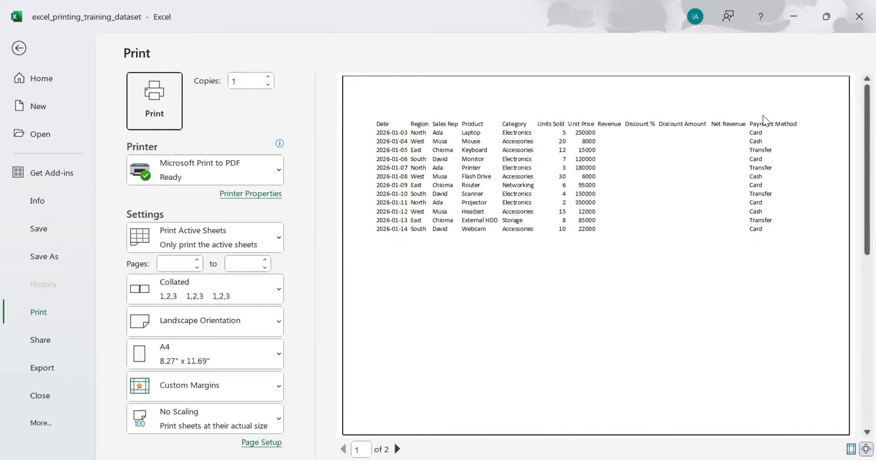
{"action": "left_click", "coordinate": [19, 48]}
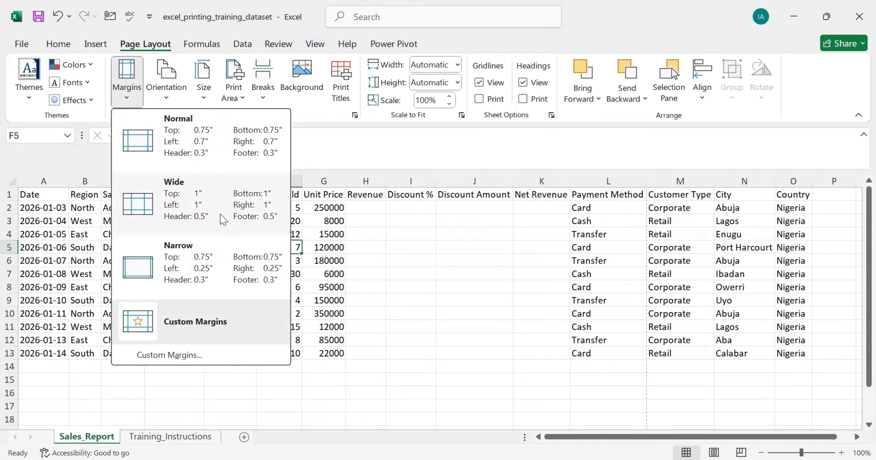
Step: Apply the Narrow margins preset to the sheet and check it in the print preview
{"action": "left_click", "coordinate": [206, 270]}
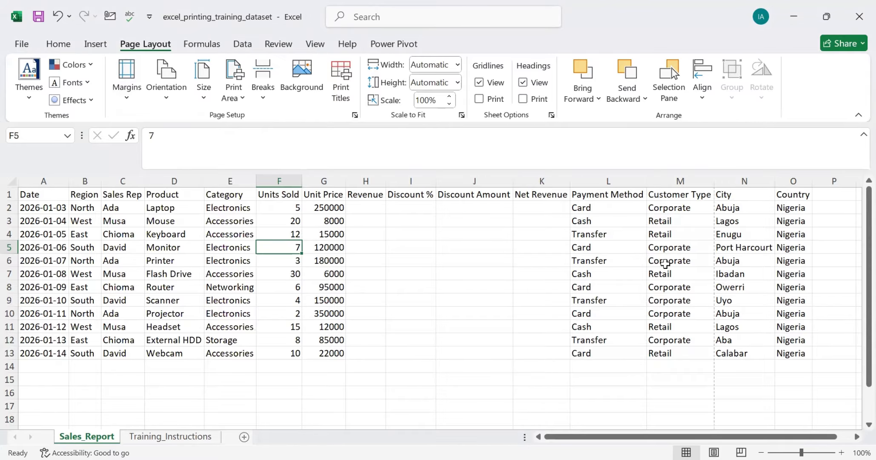
{"action": "key", "text": "ctrl+p"}
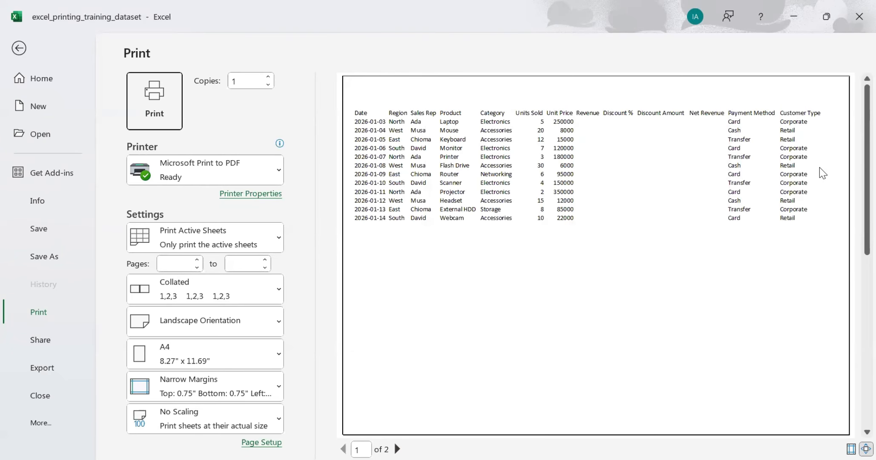
{"action": "left_click", "coordinate": [18, 49]}
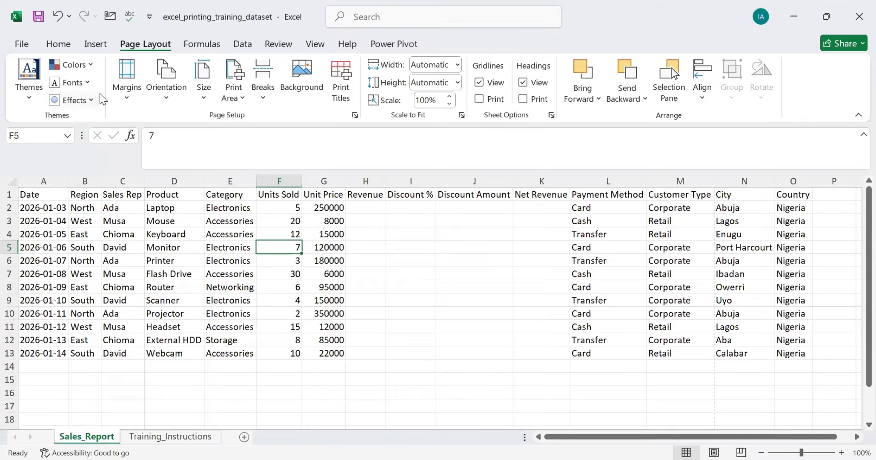
Step: Inspect the custom margin settings in Page Setup and preview the printout with them
{"action": "left_click", "coordinate": [126, 99]}
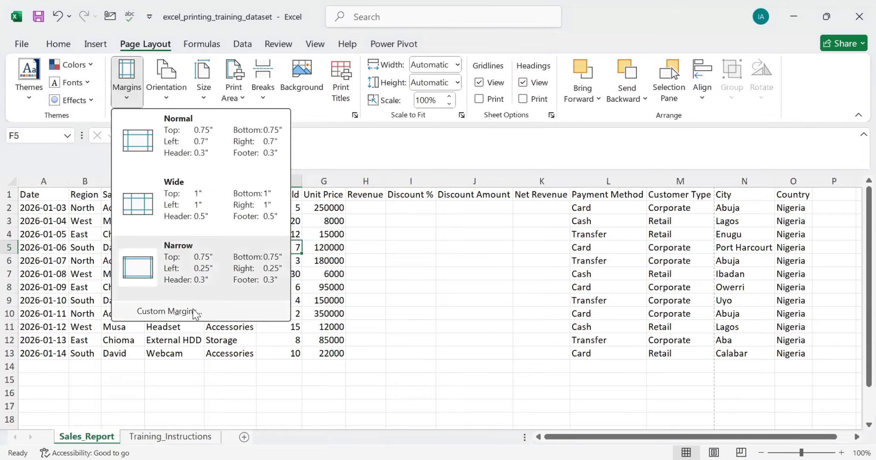
{"action": "left_click", "coordinate": [193, 311]}
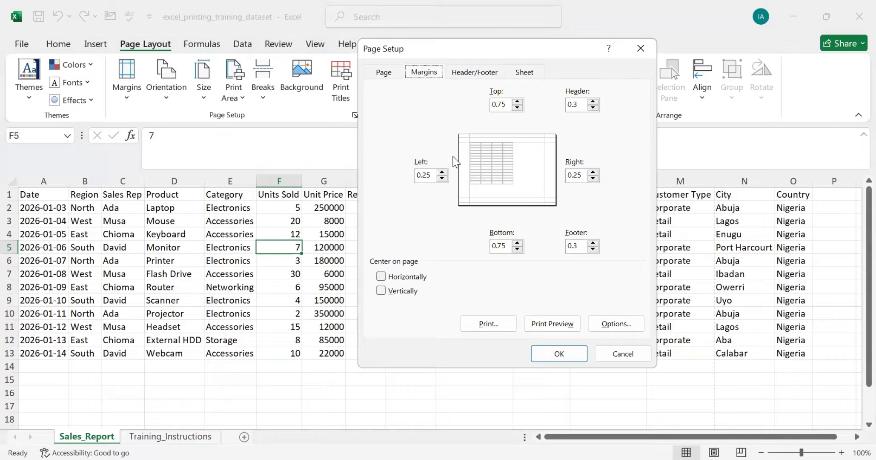
{"action": "left_click", "coordinate": [552, 323]}
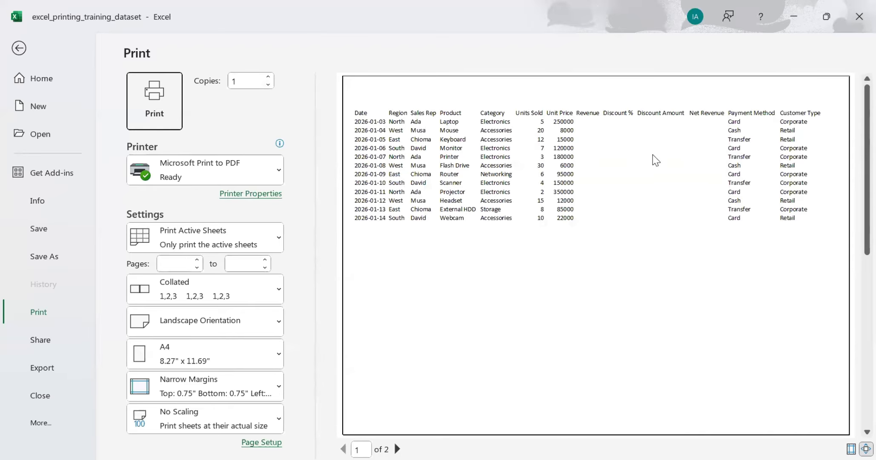
{"action": "left_click", "coordinate": [18, 49]}
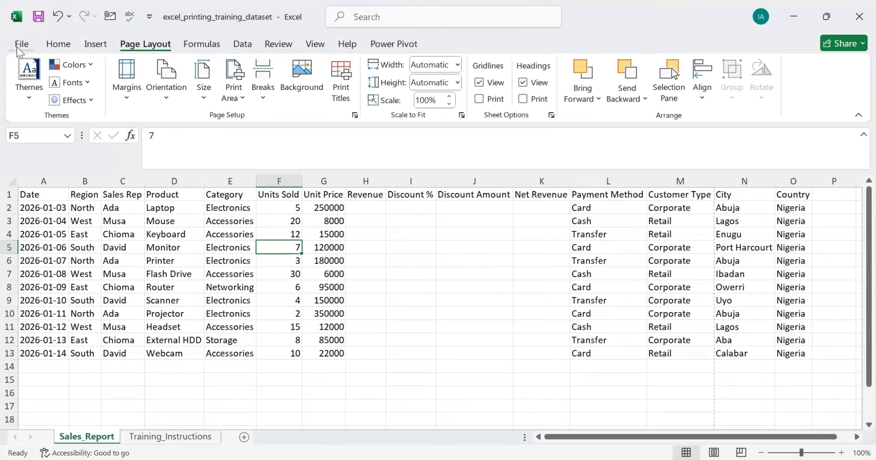
{"action": "key", "text": "ctrl+p"}
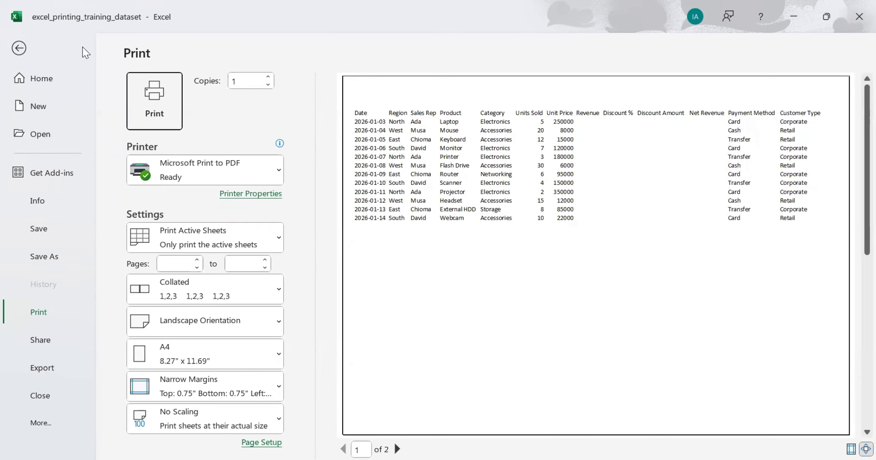
{"action": "left_click", "coordinate": [19, 49]}
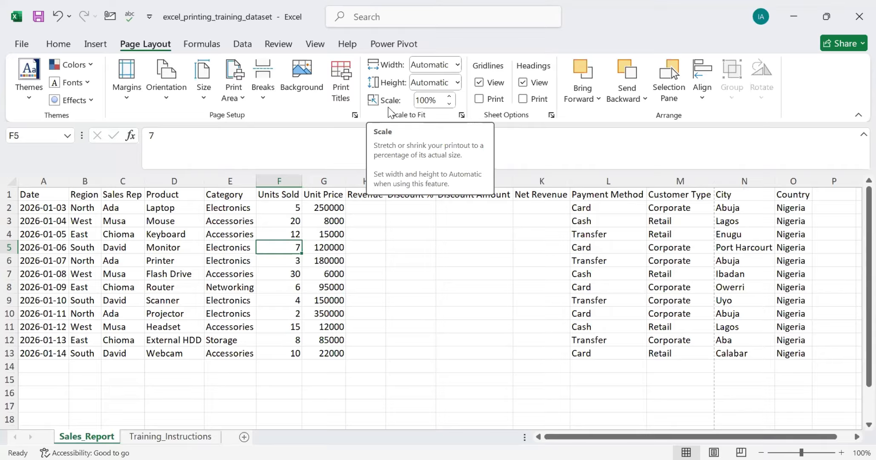
Step: Fit the printout's width to 1 page and check the columns in the print preview
{"action": "left_click", "coordinate": [457, 68]}
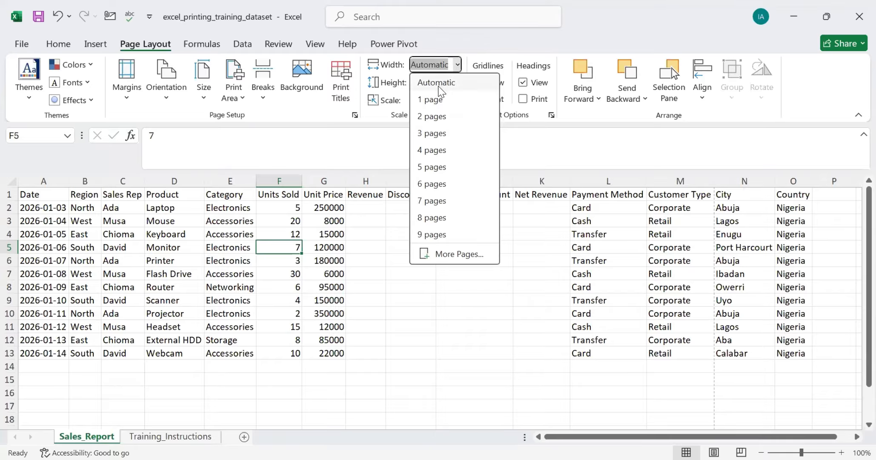
{"action": "left_click", "coordinate": [440, 99]}
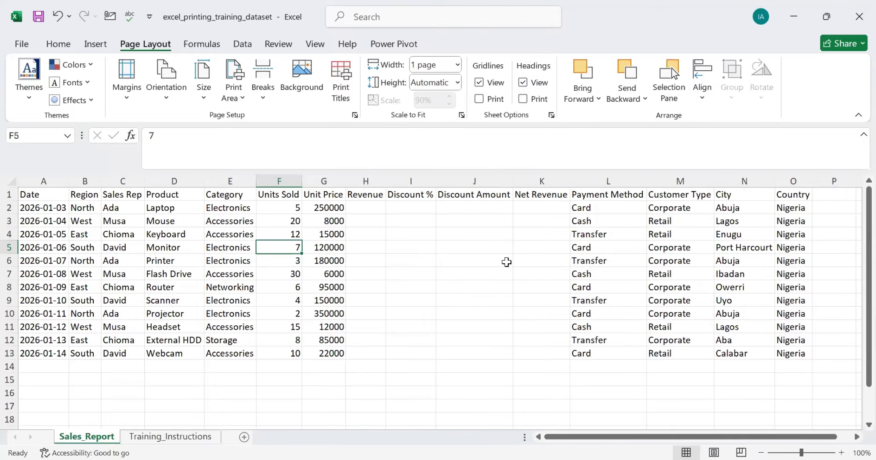
{"action": "key", "text": "ctrl+p"}
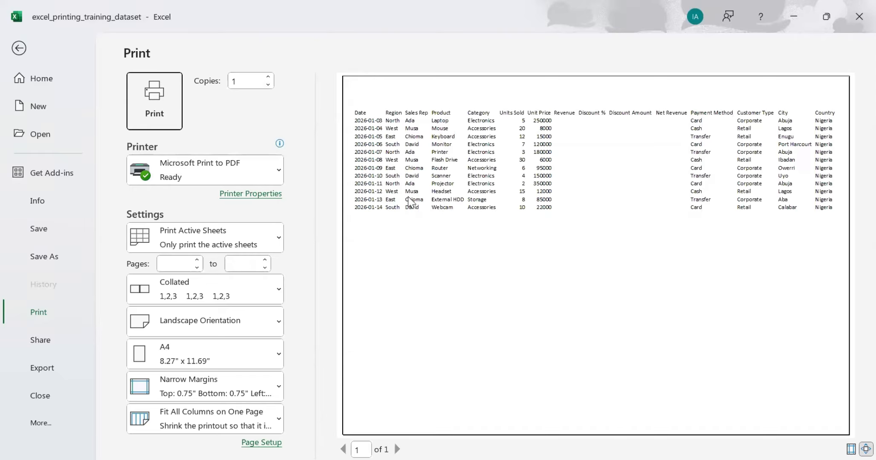
{"action": "left_click", "coordinate": [19, 48]}
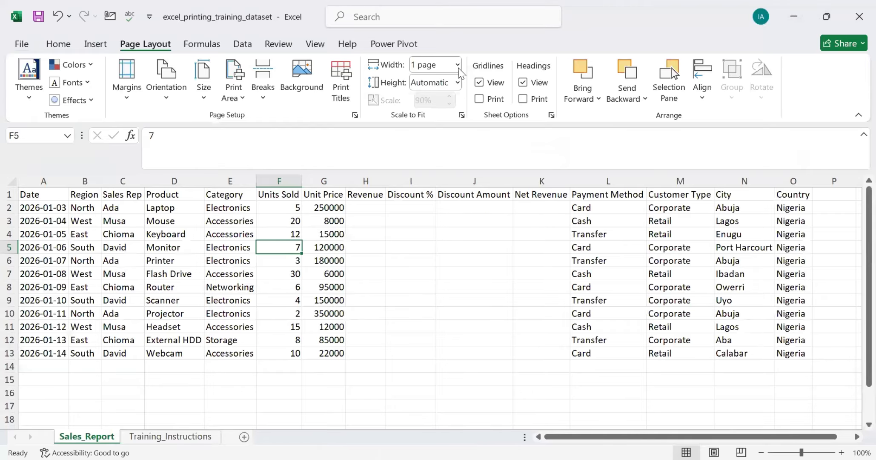
Step: Set the printout's width to 2 pages and review both pages in the print preview
{"action": "left_click", "coordinate": [458, 65]}
{"action": "left_click", "coordinate": [437, 116]}
{"action": "key", "text": "ctrl+p"}
{"action": "scroll", "coordinate": [575, 151], "scroll_direction": "down", "scroll_amount": 1}
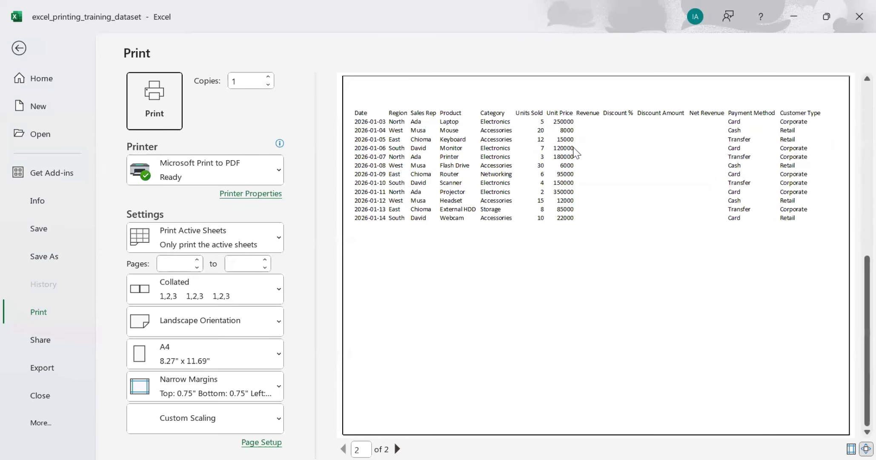
{"action": "scroll", "coordinate": [576, 151], "scroll_direction": "up", "scroll_amount": 1}
{"action": "scroll", "coordinate": [575, 151], "scroll_direction": "down", "scroll_amount": 1}
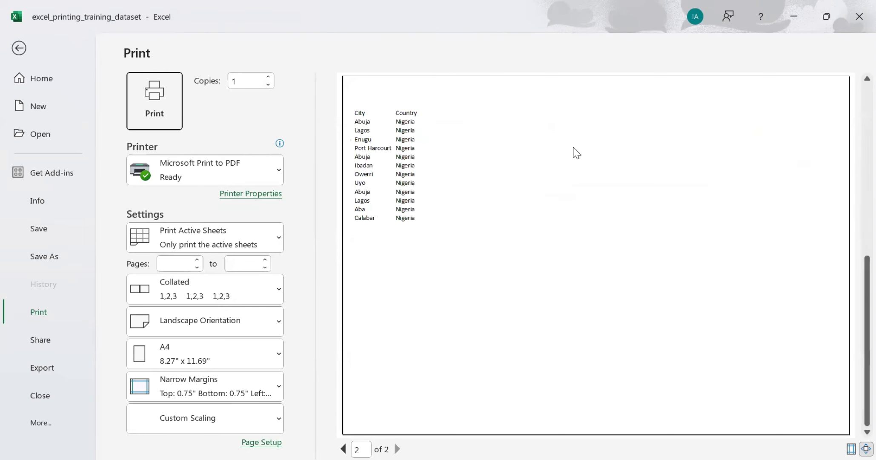
{"action": "scroll", "coordinate": [576, 152], "scroll_direction": "up", "scroll_amount": 1}
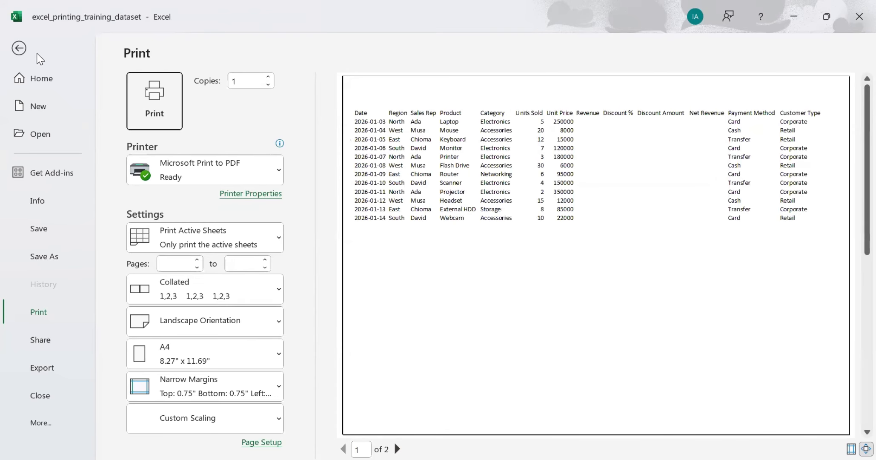
{"action": "left_click", "coordinate": [19, 49]}
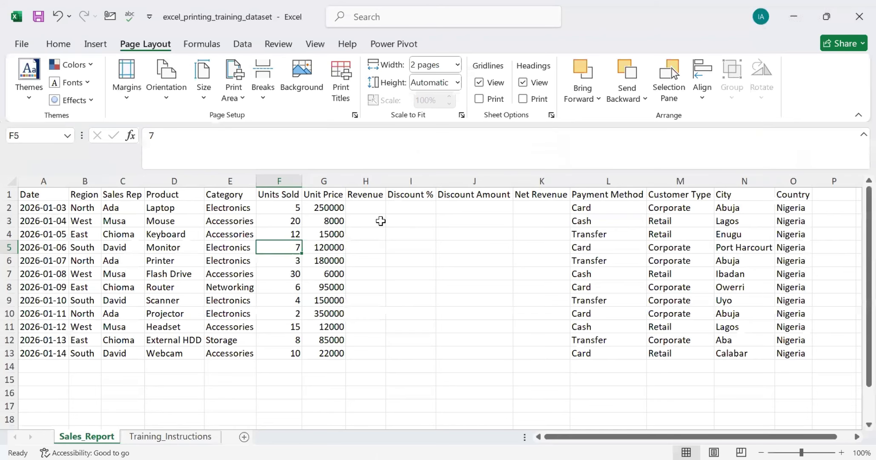
Step: Set the print width back to Automatic, reduce the print scale to 90%, and check the print preview
{"action": "left_click", "coordinate": [457, 65]}
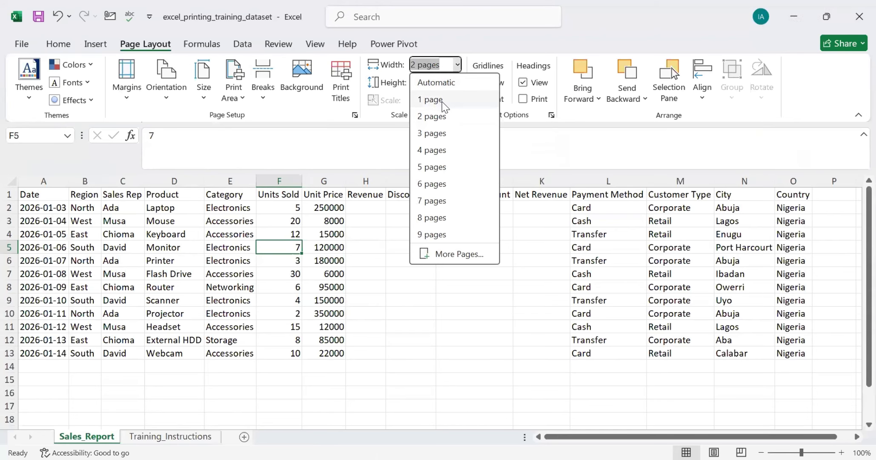
{"action": "left_click", "coordinate": [438, 82]}
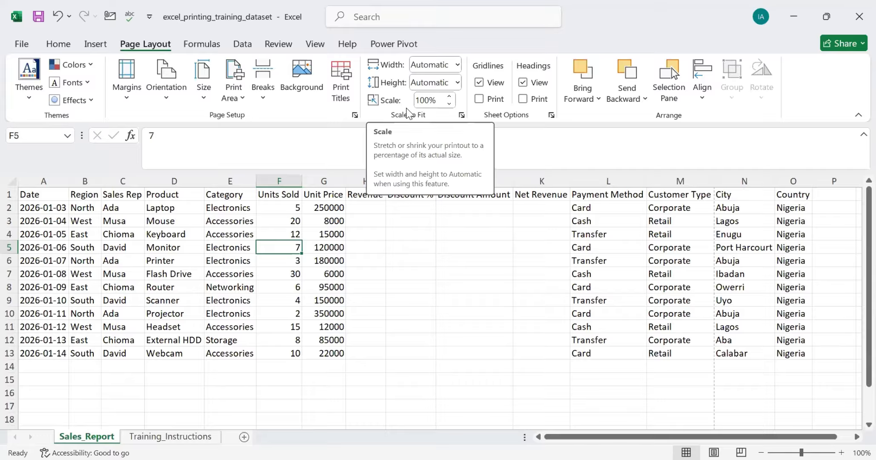
{"action": "left_click", "coordinate": [449, 105]}
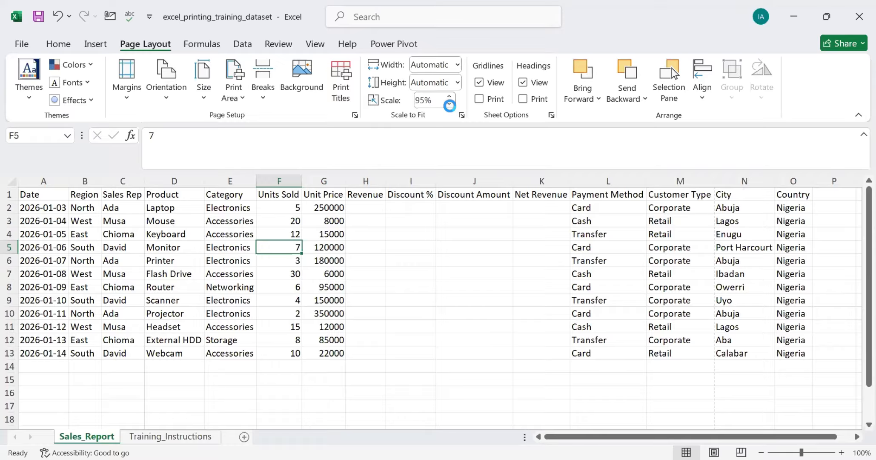
{"action": "left_click", "coordinate": [449, 105]}
{"action": "key", "text": "ctrl+p"}
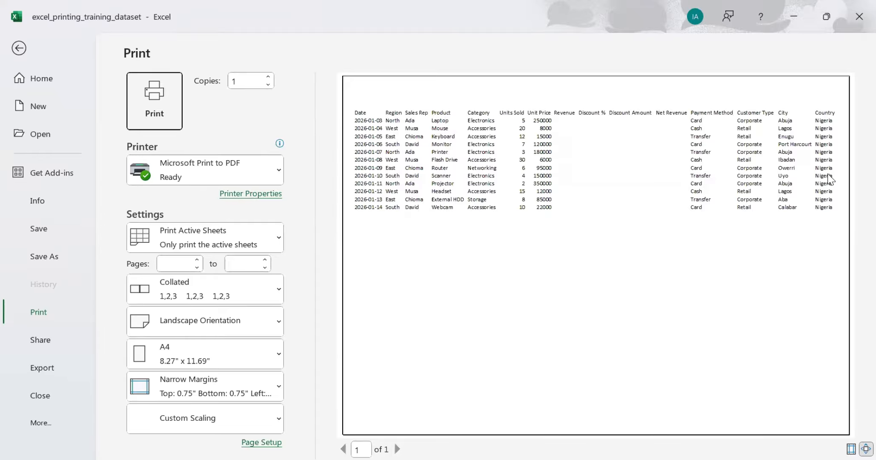
{"action": "left_click", "coordinate": [18, 49]}
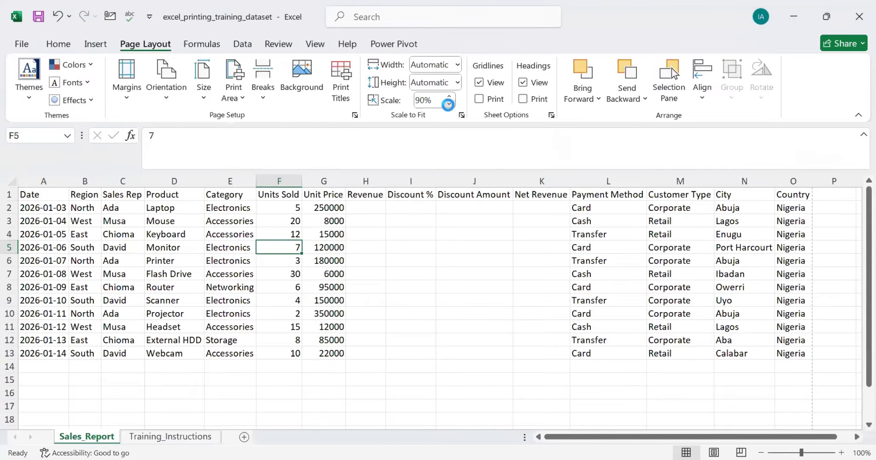
Step: Set the sheet's print scale to 80% and check the print preview
{"action": "left_click", "coordinate": [448, 104]}
{"action": "key", "text": "ctrl+p"}
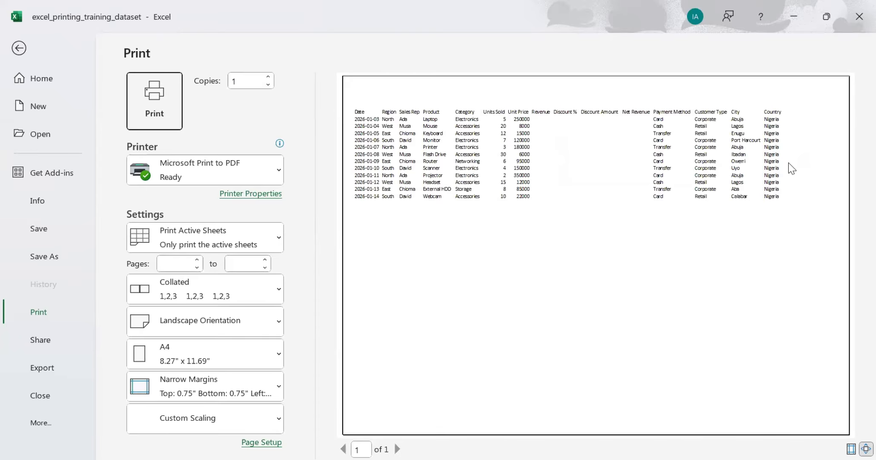
{"action": "left_click", "coordinate": [19, 49]}
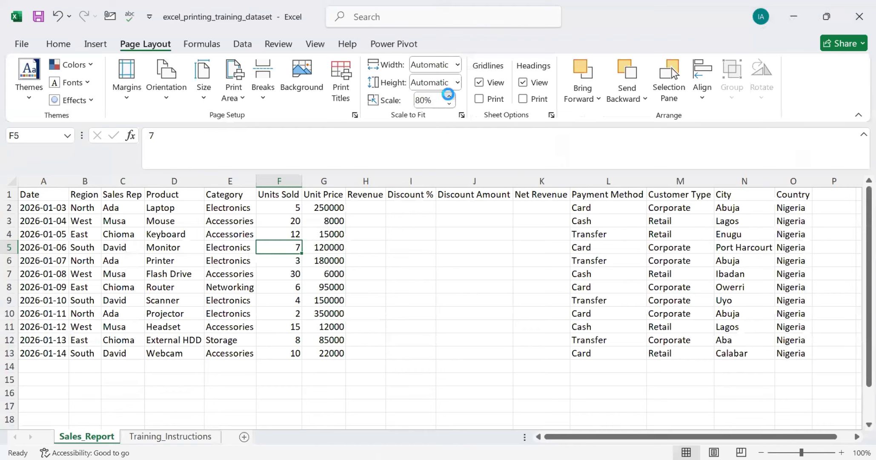
Step: Try a print scale of 95% and set it back to 90%
{"action": "left_click", "coordinate": [448, 95]}
{"action": "left_click", "coordinate": [448, 96]}
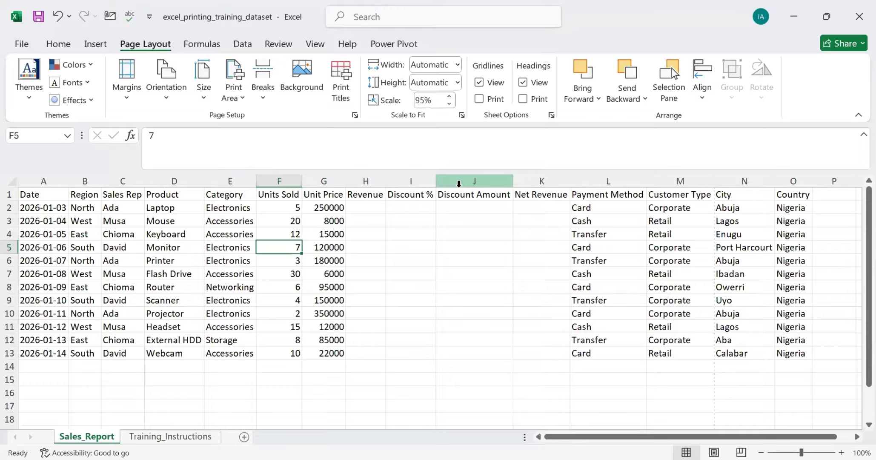
{"action": "left_click", "coordinate": [448, 104]}
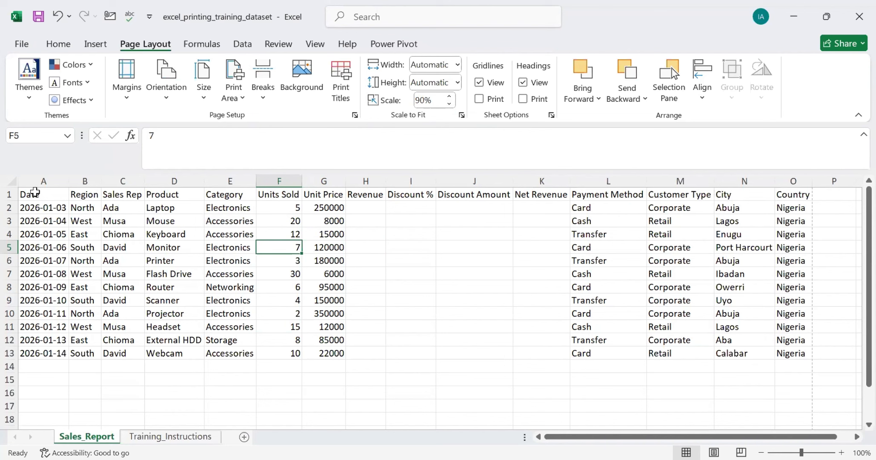
Step: Set the whole table A1:O13 as the print area and check it in the print preview
{"action": "left_click_drag", "start_coordinate": [35, 194], "coordinate": [781, 355]}
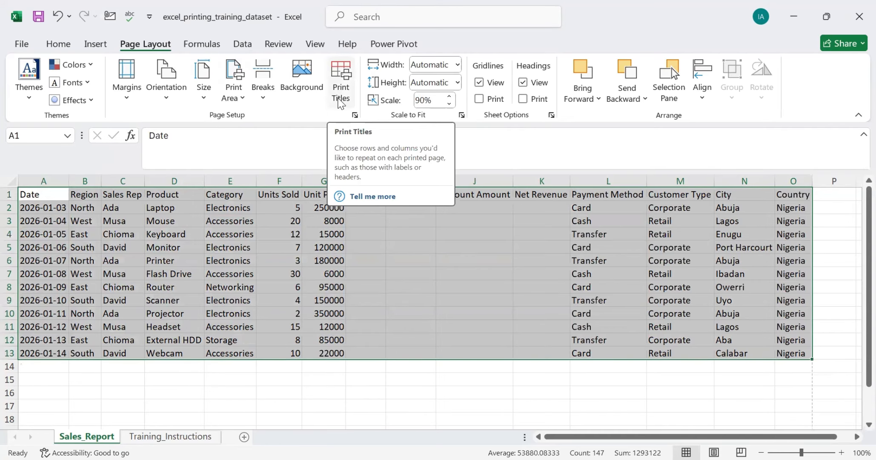
{"action": "left_click", "coordinate": [234, 89]}
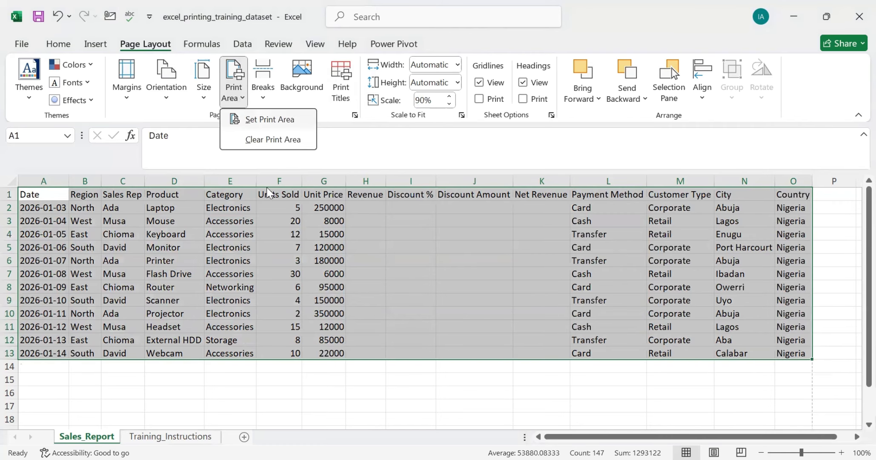
{"action": "left_click", "coordinate": [251, 120]}
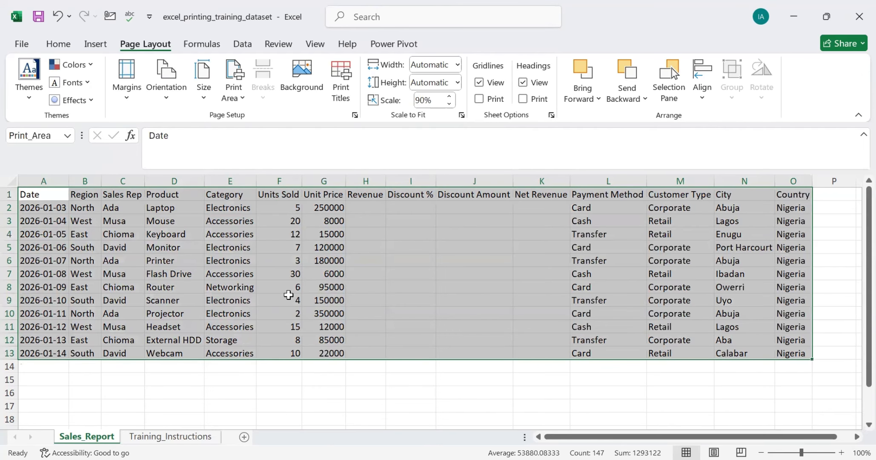
{"action": "left_click", "coordinate": [284, 392]}
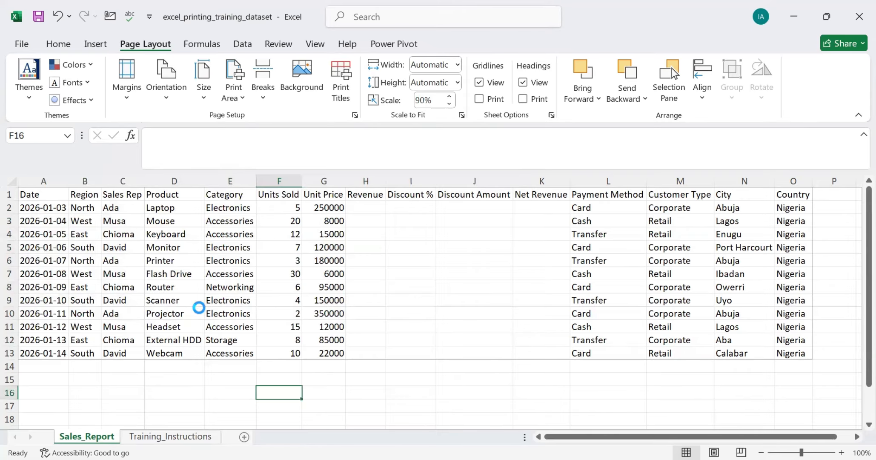
{"action": "key", "text": "ctrl+p"}
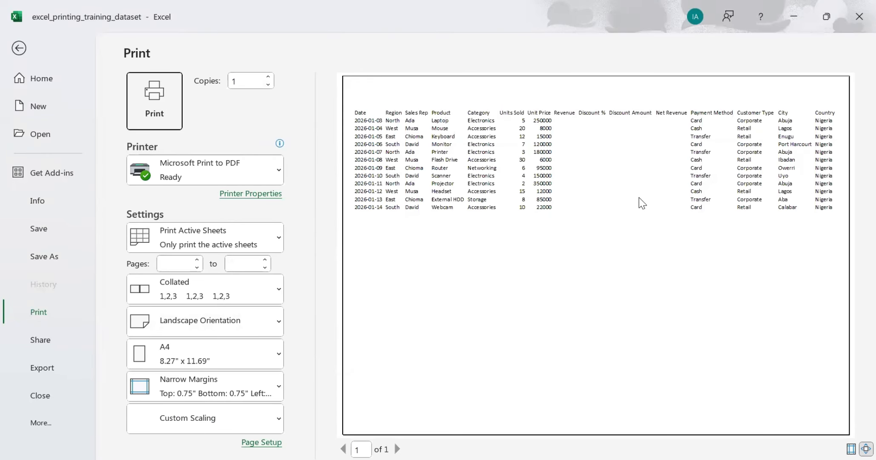
{"action": "left_click", "coordinate": [19, 48]}
Step: Clear the sheet's print area and check the print preview without it
{"action": "left_click", "coordinate": [114, 249]}
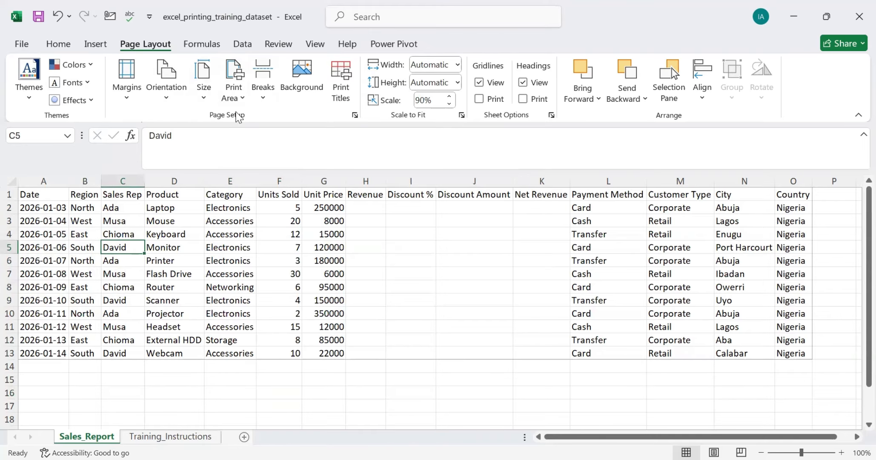
{"action": "left_click", "coordinate": [243, 99]}
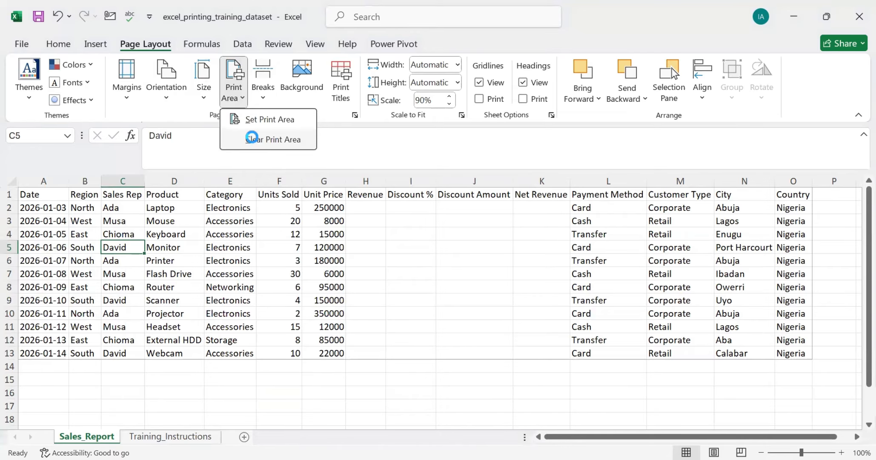
{"action": "left_click", "coordinate": [251, 140]}
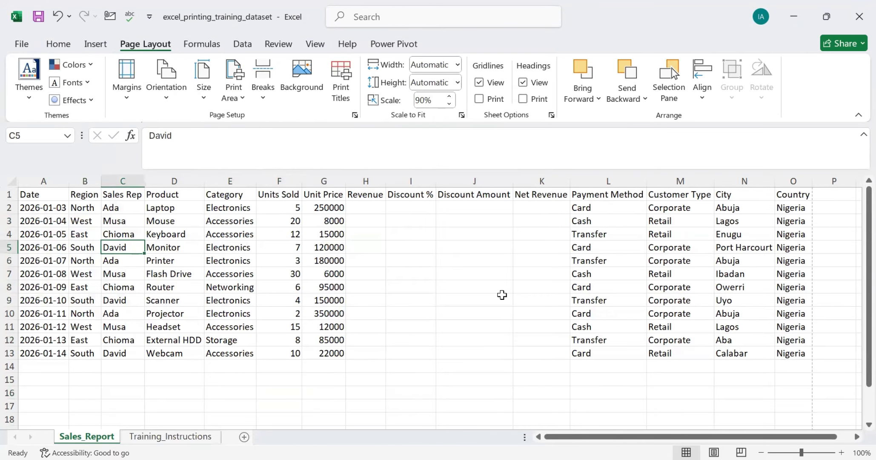
{"action": "key", "text": "ctrl+p"}
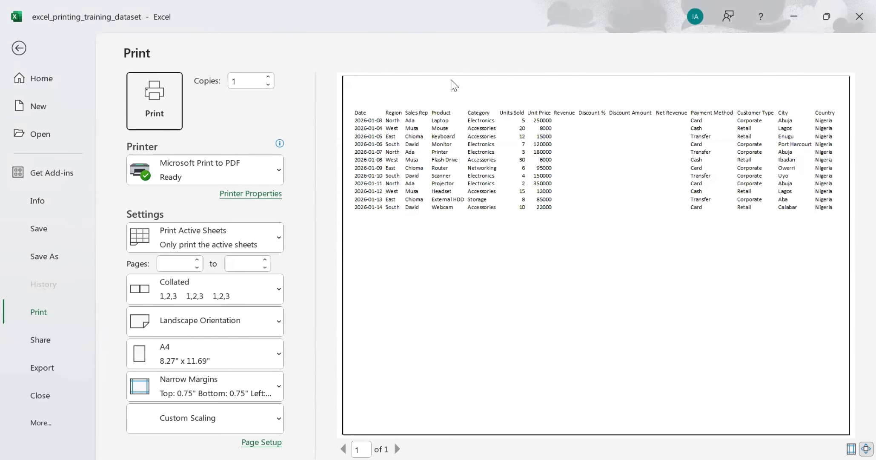
{"action": "left_click", "coordinate": [18, 48]}
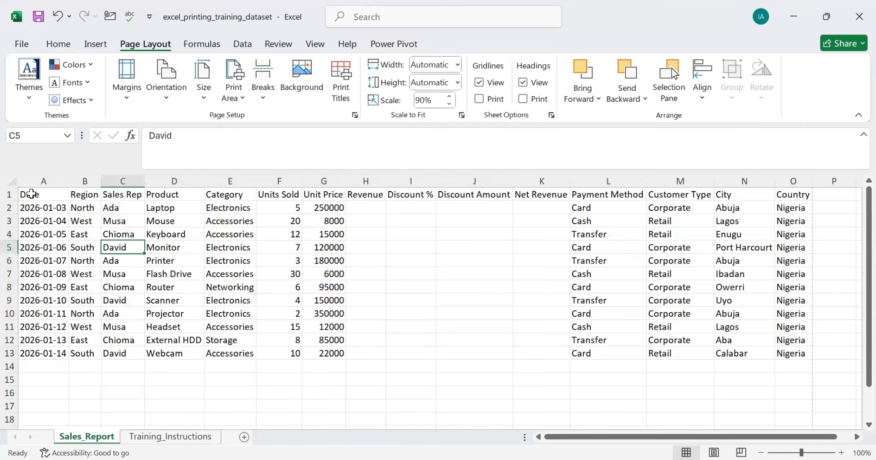
Step: Set the range A1:O13 as the print area again
{"action": "left_click_drag", "start_coordinate": [30, 194], "coordinate": [426, 300]}
{"action": "left_click_drag", "start_coordinate": [638, 358], "coordinate": [784, 354]}
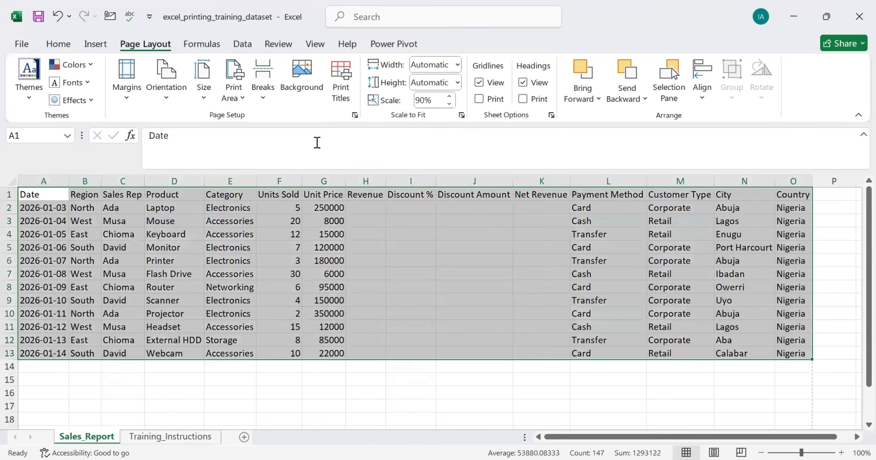
{"action": "left_click", "coordinate": [240, 97]}
{"action": "left_click", "coordinate": [247, 123]}
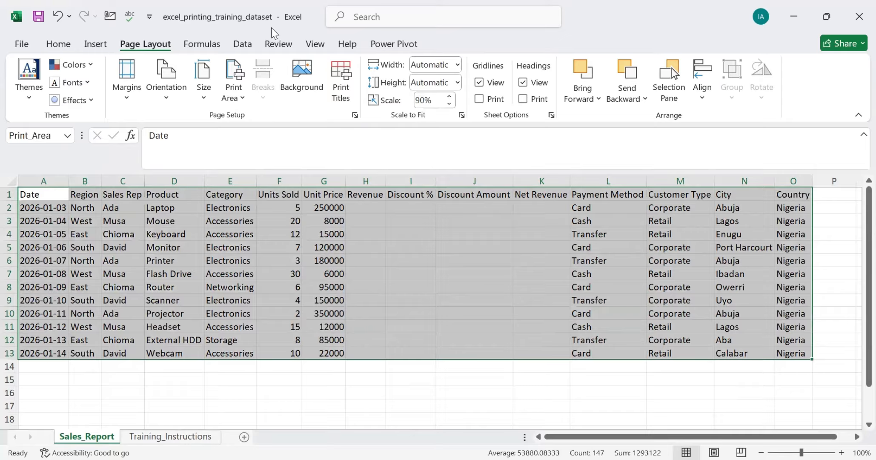
Step: Examine the page breaks in Page Break Preview and return to the Normal view
{"action": "left_click", "coordinate": [321, 48]}
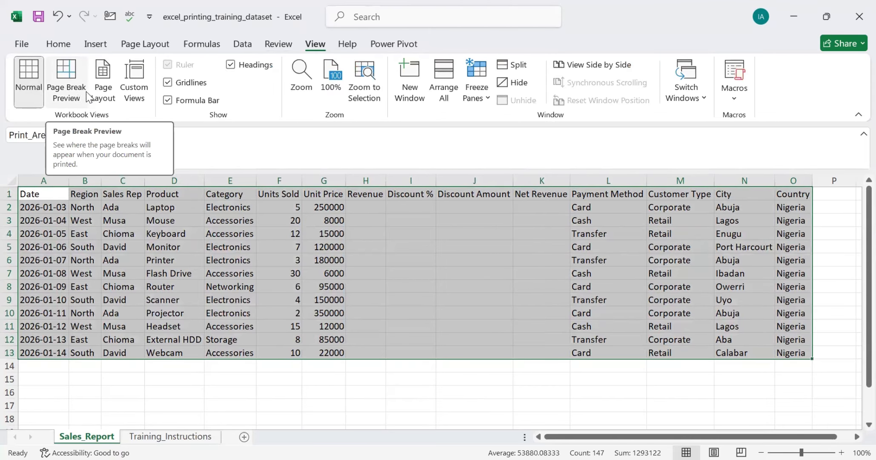
{"action": "left_click", "coordinate": [70, 77]}
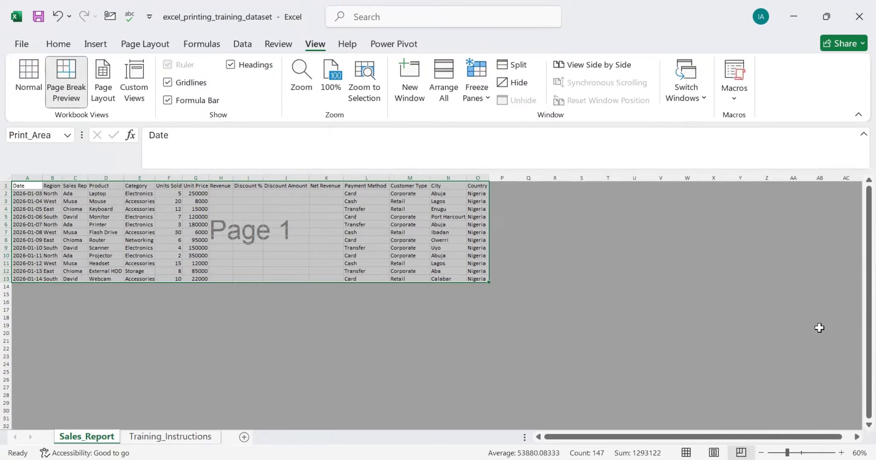
{"action": "left_click", "coordinate": [29, 85]}
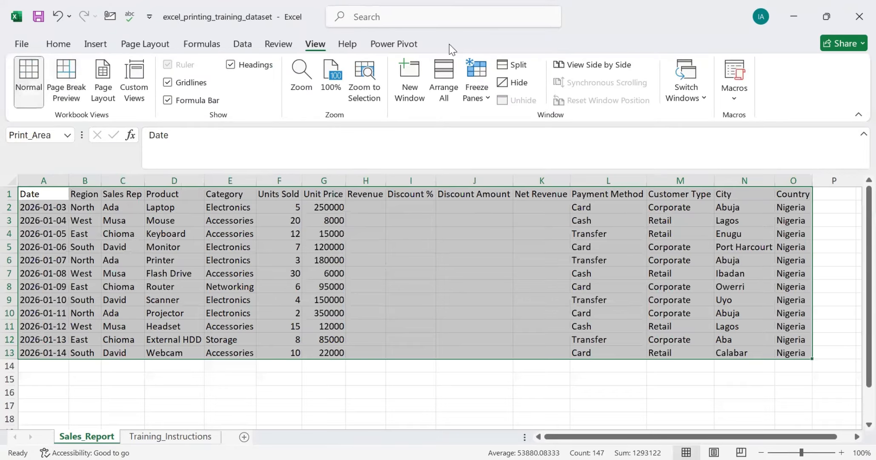
{"action": "left_click", "coordinate": [167, 45]}
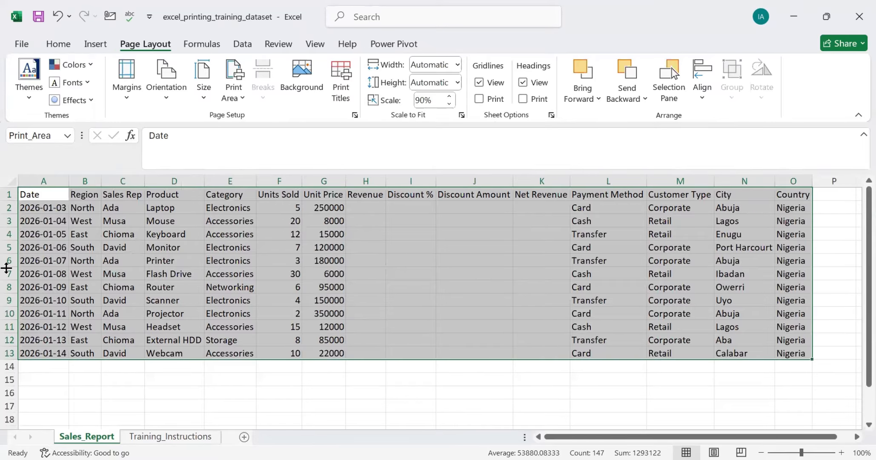
Step: Copy the data rows A2:O13 and paste them three times in succession below the table, starting at A14
{"action": "left_click_drag", "start_coordinate": [52, 210], "coordinate": [784, 353]}
{"action": "key", "text": "ctrl+c"}
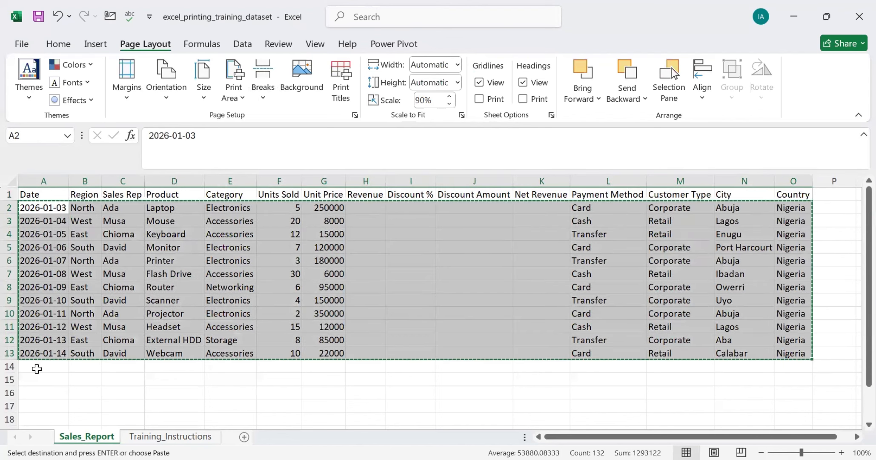
{"action": "left_click", "coordinate": [33, 365]}
{"action": "key", "text": "ctrl+v"}
{"action": "scroll", "coordinate": [36, 334], "scroll_direction": "down", "scroll_amount": 1}
{"action": "scroll", "coordinate": [34, 298], "scroll_direction": "down", "scroll_amount": 6}
{"action": "scroll", "coordinate": [34, 268], "scroll_direction": "up", "scroll_amount": 7}
Step: Clear the print area and review both pages of the extended table in the print preview
{"action": "left_click", "coordinate": [42, 207]}
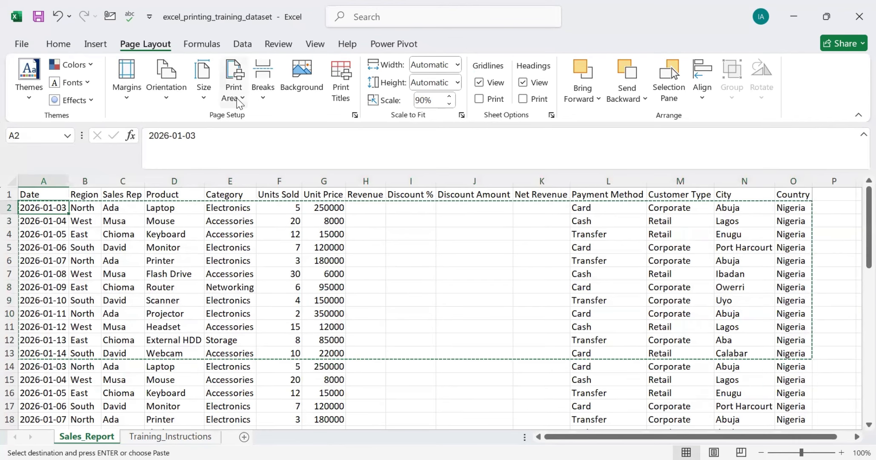
{"action": "left_click", "coordinate": [234, 92]}
{"action": "left_click", "coordinate": [259, 141]}
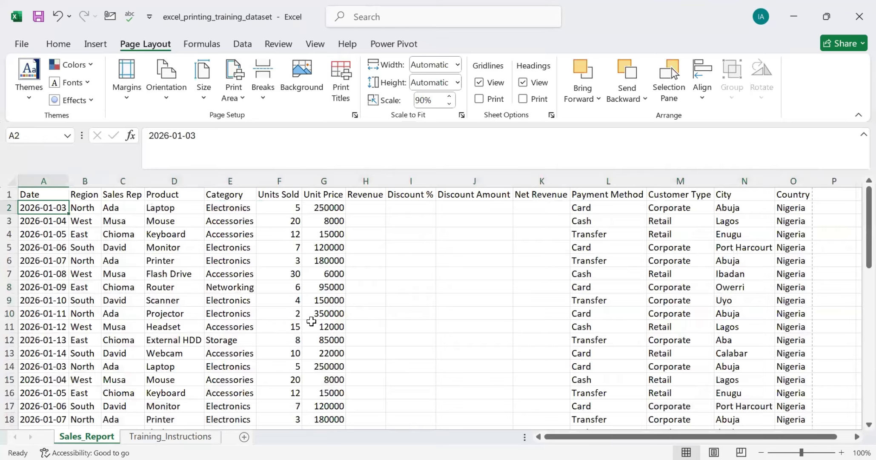
{"action": "key", "text": "ctrl+p"}
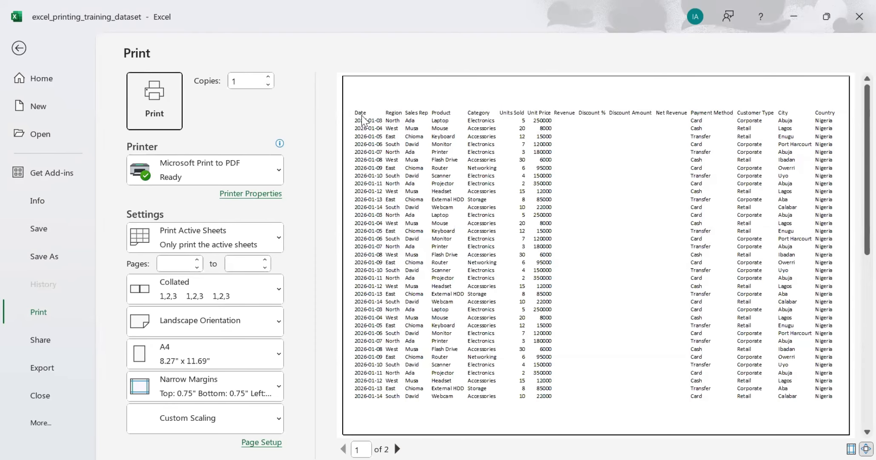
{"action": "scroll", "coordinate": [771, 191], "scroll_direction": "down", "scroll_amount": 3}
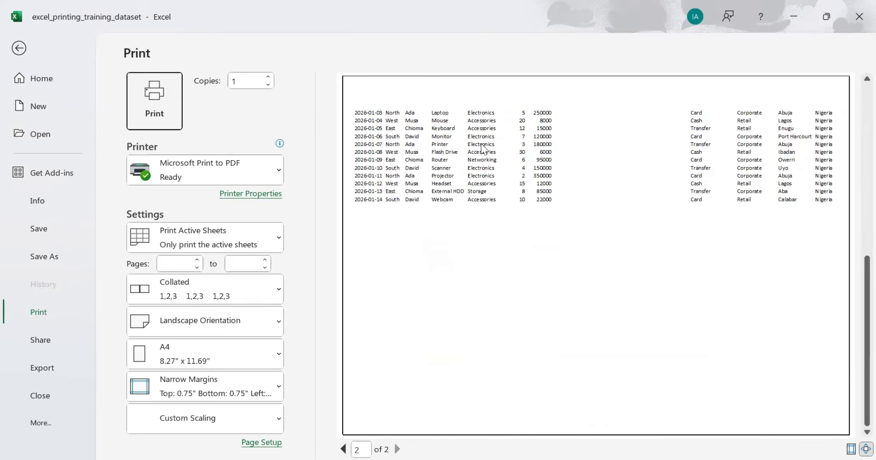
{"action": "scroll", "coordinate": [480, 157], "scroll_direction": "up", "scroll_amount": 3}
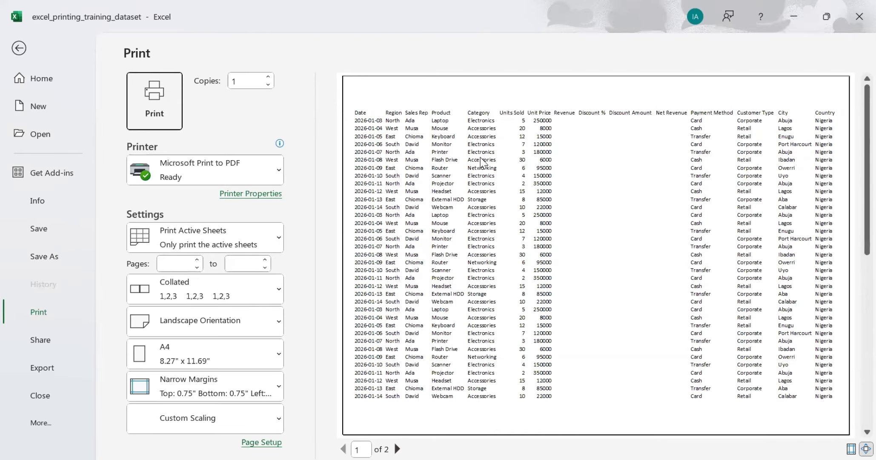
{"action": "left_click", "coordinate": [21, 49]}
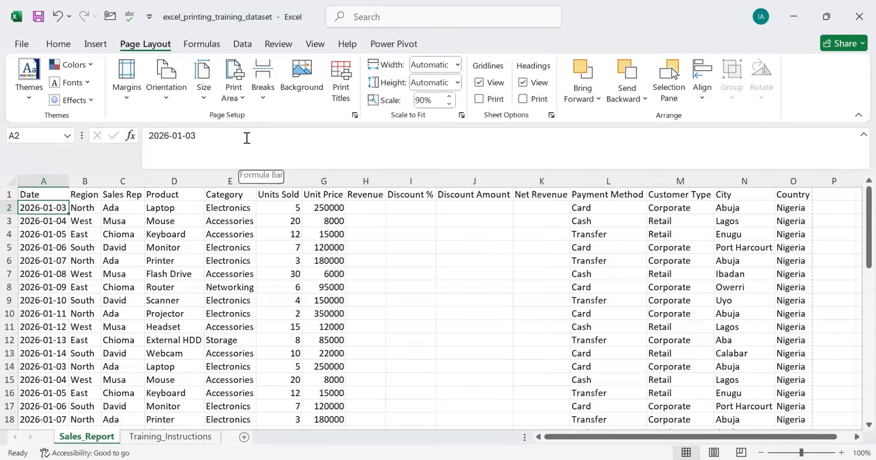
Step: Set header row 1 ($1:$1) to repeat at the top of every printed page and open the print preview
{"action": "left_click", "coordinate": [341, 97]}
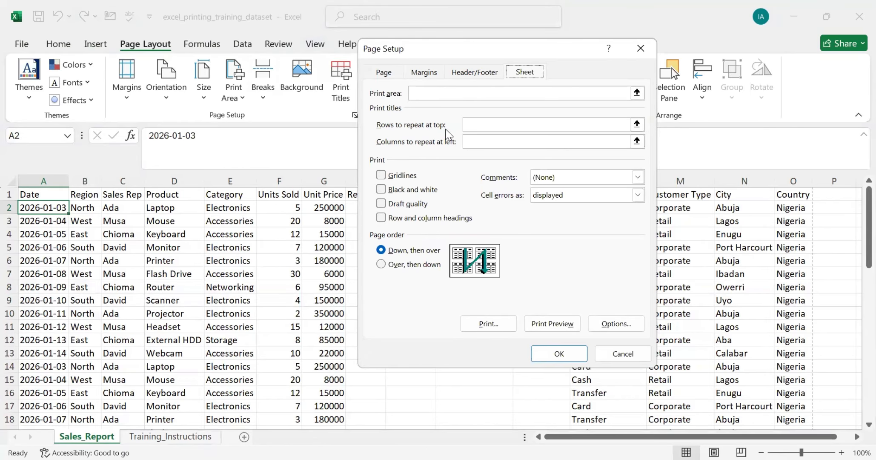
{"action": "left_click", "coordinate": [539, 126]}
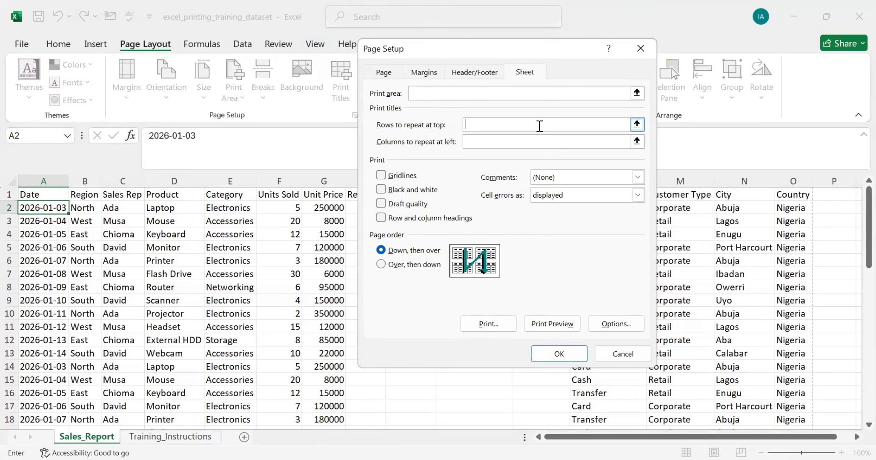
{"action": "left_click", "coordinate": [641, 127]}
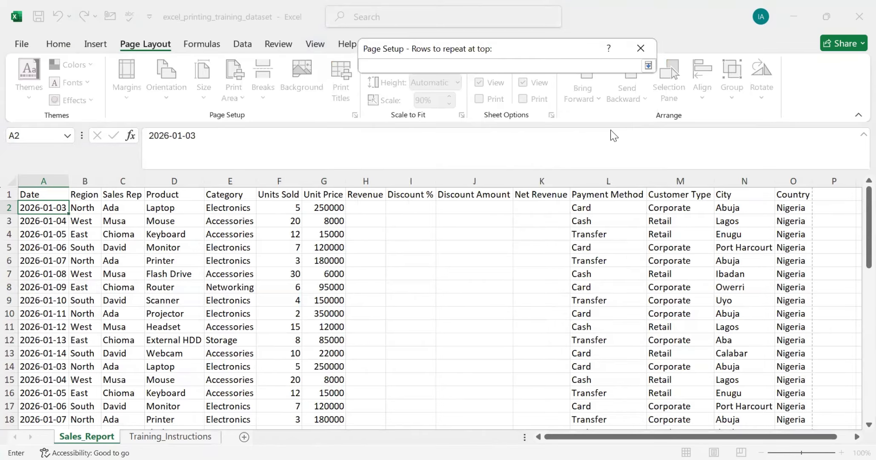
{"action": "left_click", "coordinate": [21, 195]}
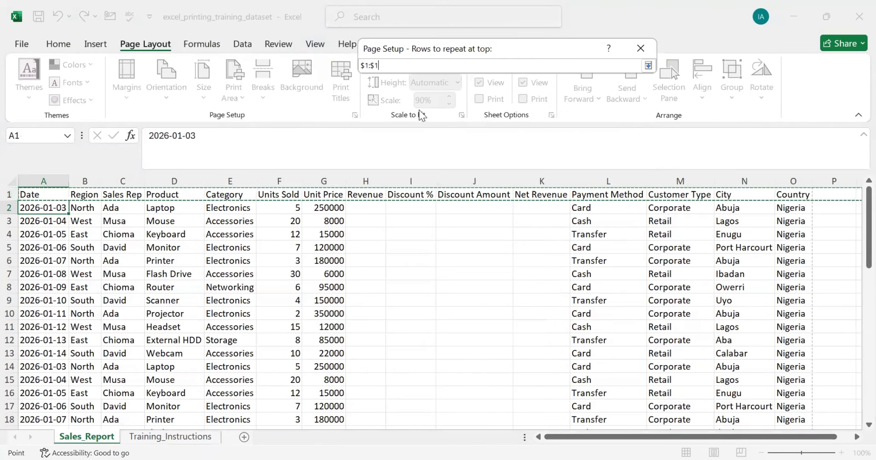
{"action": "left_click", "coordinate": [647, 68]}
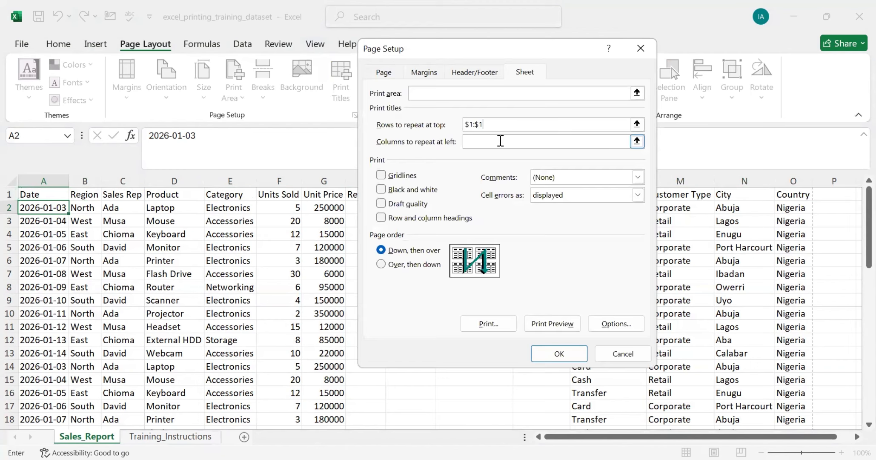
{"action": "left_click", "coordinate": [636, 125]}
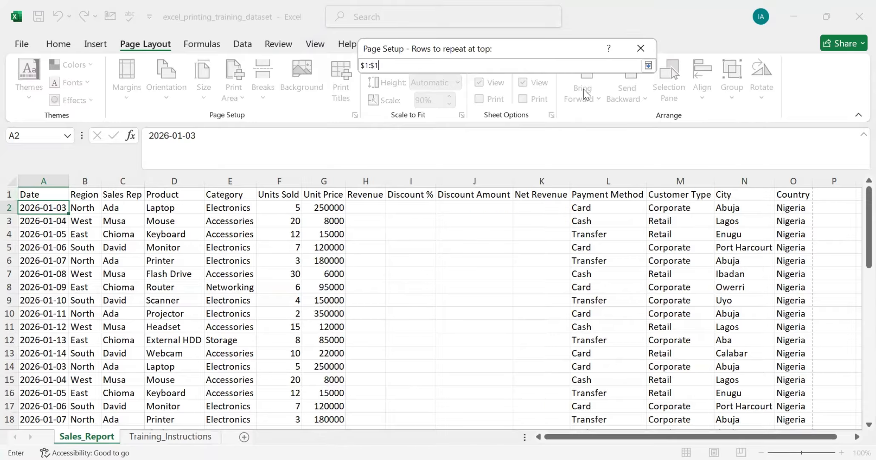
{"action": "left_click", "coordinate": [647, 66]}
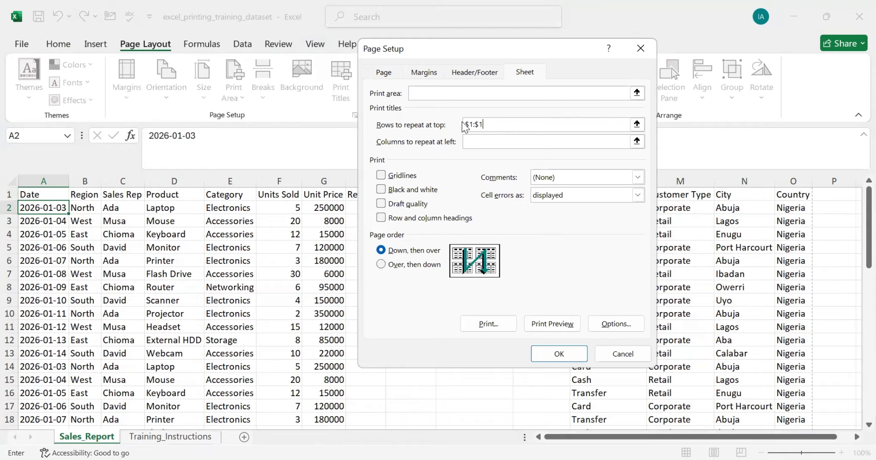
{"action": "left_click", "coordinate": [540, 325]}
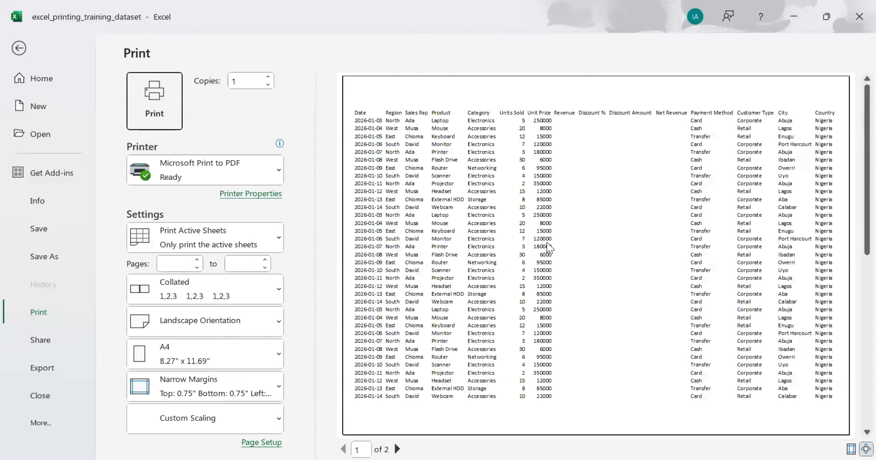
Step: Review both pages in the print preview for the repeated header row and return to the worksheet
{"action": "scroll", "coordinate": [546, 242], "scroll_direction": "down", "scroll_amount": 2}
{"action": "scroll", "coordinate": [546, 240], "scroll_direction": "up", "scroll_amount": 2}
{"action": "scroll", "coordinate": [548, 243], "scroll_direction": "down", "scroll_amount": 2}
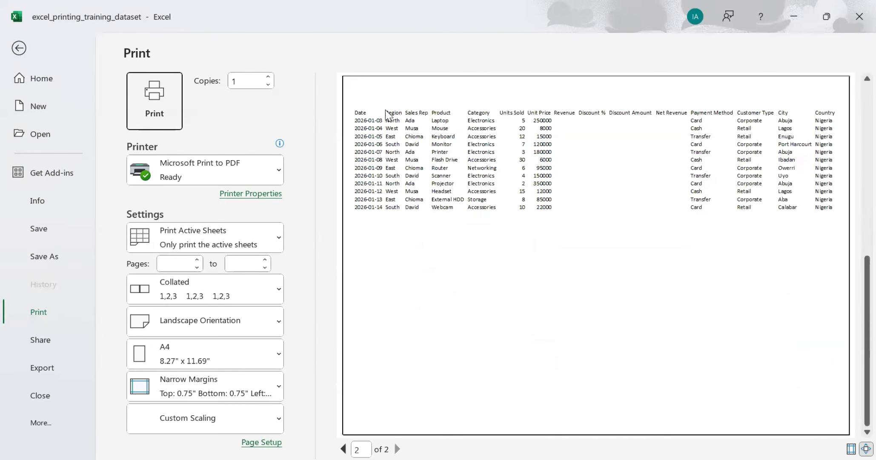
{"action": "left_click", "coordinate": [19, 48]}
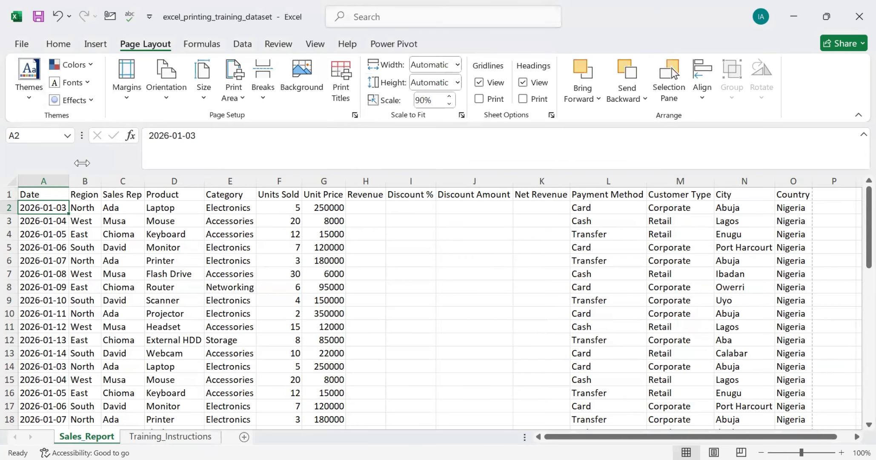
Step: Format the header cells A1:O1 with a dark red fill and bold white text
{"action": "left_click_drag", "start_coordinate": [30, 195], "coordinate": [781, 195]}
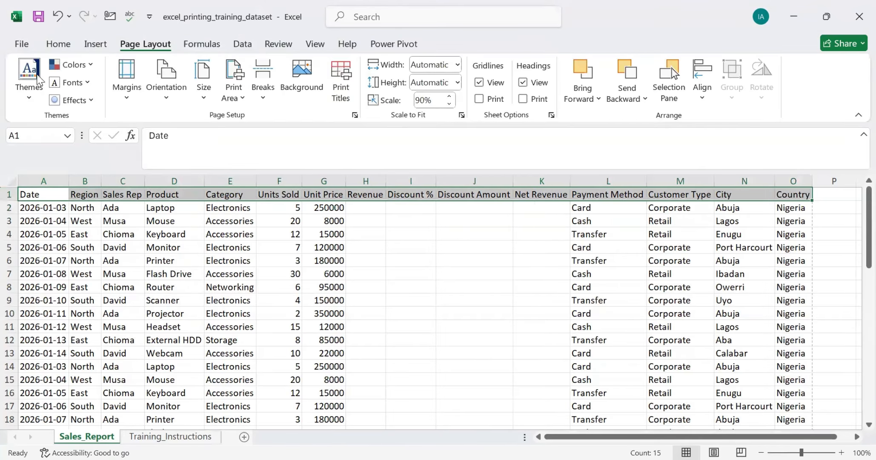
{"action": "left_click", "coordinate": [57, 44]}
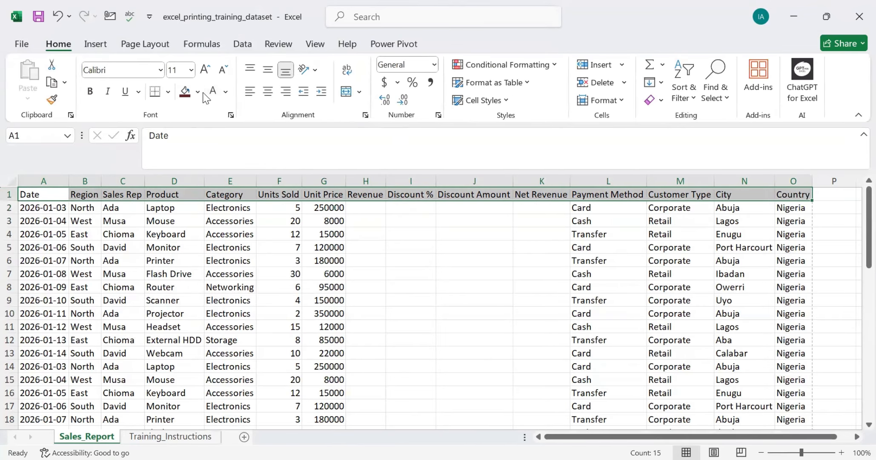
{"action": "left_click", "coordinate": [186, 92]}
{"action": "left_click", "coordinate": [213, 94]}
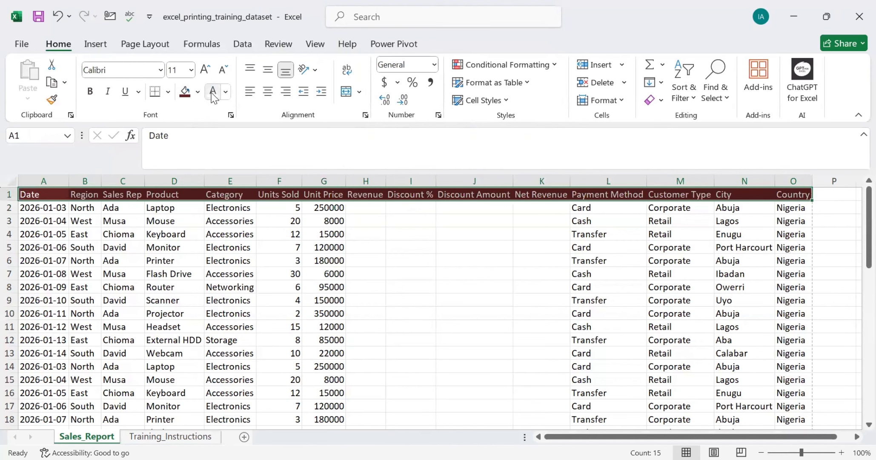
{"action": "scroll", "coordinate": [133, 262], "scroll_direction": "down", "scroll_amount": 2}
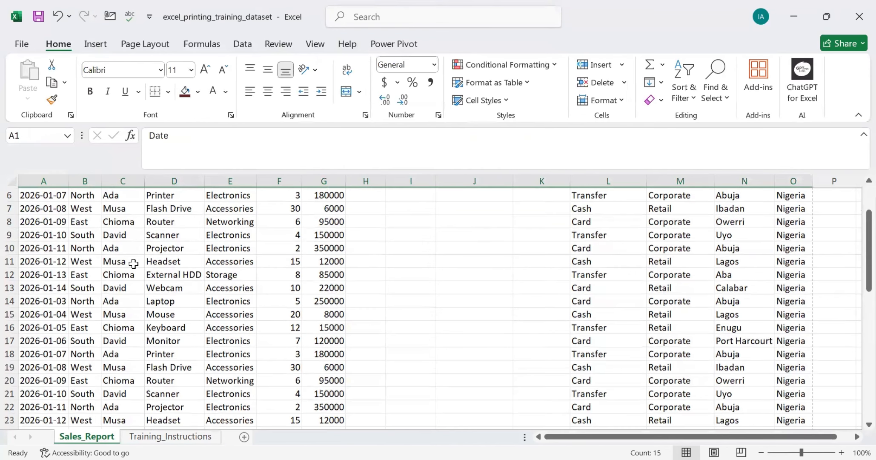
{"action": "scroll", "coordinate": [133, 262], "scroll_direction": "up", "scroll_amount": 2}
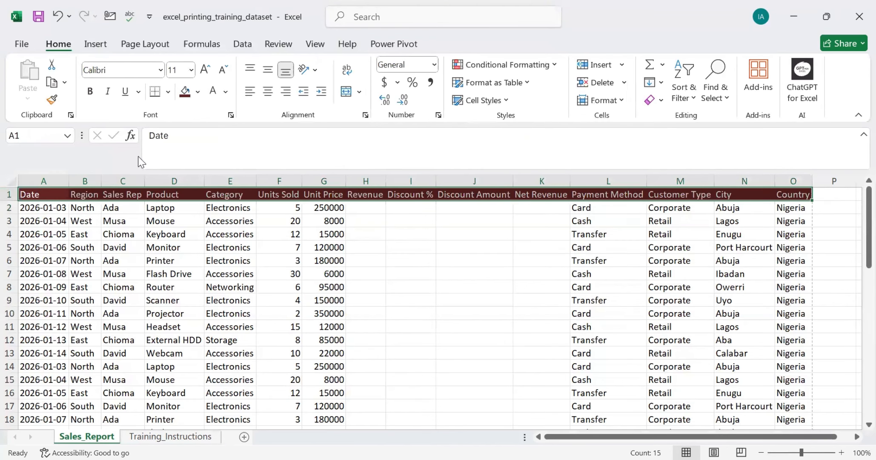
{"action": "left_click", "coordinate": [90, 91]}
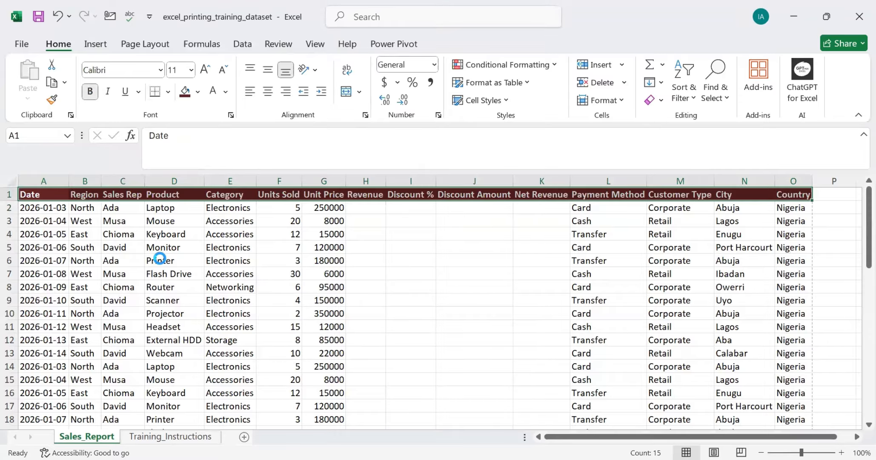
Step: Compare the formatted header on both pages of the print preview and return to the worksheet
{"action": "key", "text": "ctrl+p"}
{"action": "scroll", "coordinate": [544, 211], "scroll_direction": "down", "scroll_amount": 1}
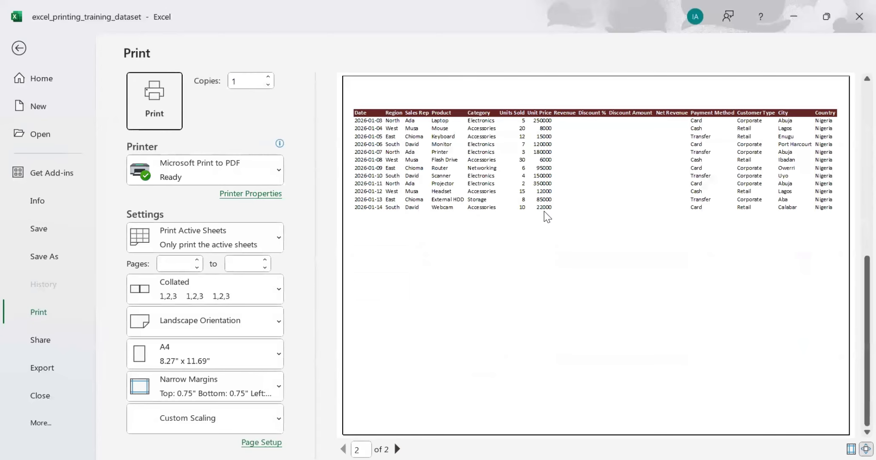
{"action": "scroll", "coordinate": [544, 212], "scroll_direction": "up", "scroll_amount": 1}
{"action": "scroll", "coordinate": [544, 212], "scroll_direction": "down", "scroll_amount": 1}
{"action": "scroll", "coordinate": [550, 202], "scroll_direction": "up", "scroll_amount": 1}
{"action": "scroll", "coordinate": [551, 202], "scroll_direction": "down", "scroll_amount": 1}
{"action": "left_click", "coordinate": [23, 52]}
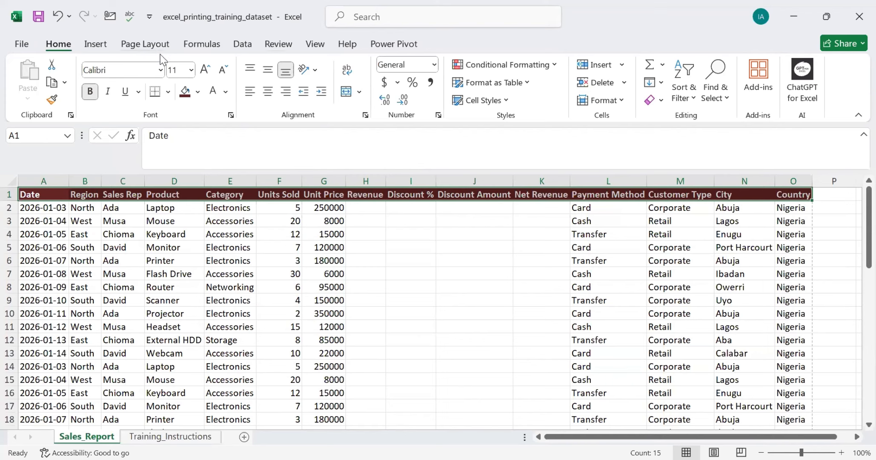
Step: Examine the sheet print options in Page Setup and check the printout's cell borders in the print preview
{"action": "left_click", "coordinate": [154, 44]}
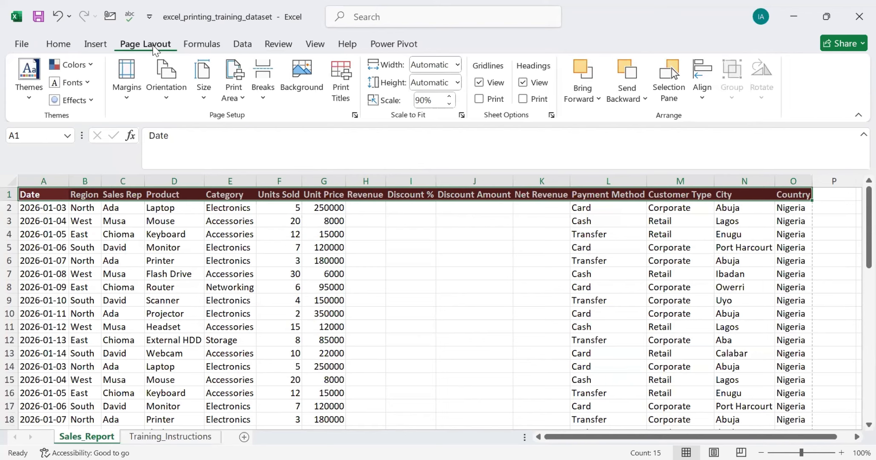
{"action": "left_click", "coordinate": [341, 100]}
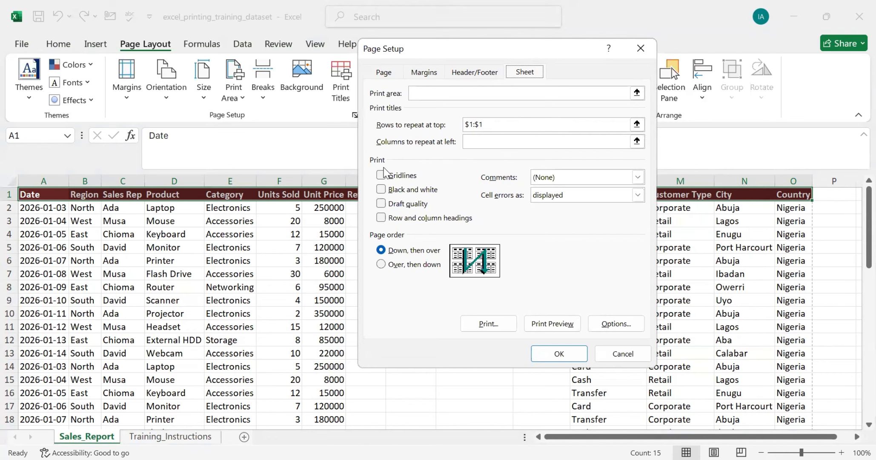
{"action": "left_click", "coordinate": [546, 323]}
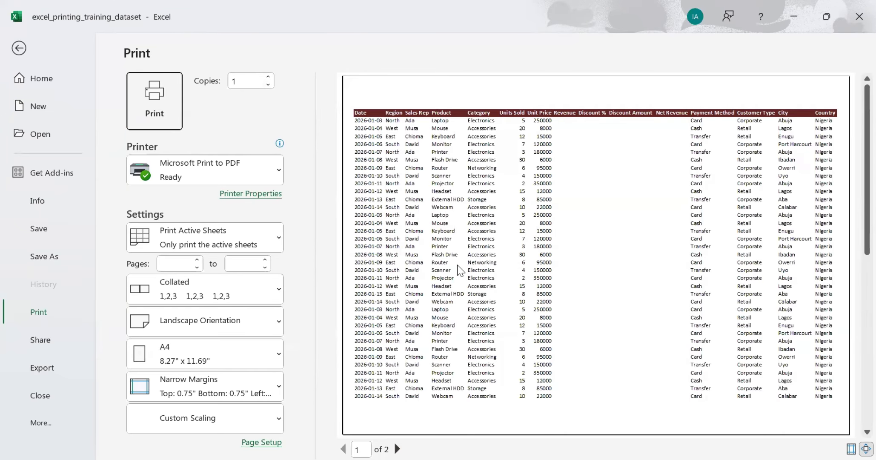
{"action": "left_click", "coordinate": [18, 49]}
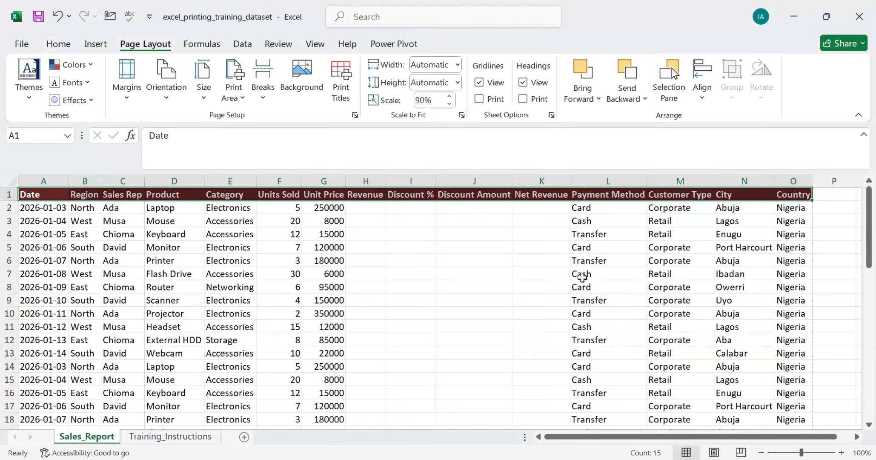
{"action": "left_click", "coordinate": [415, 243]}
{"action": "left_click", "coordinate": [428, 284]}
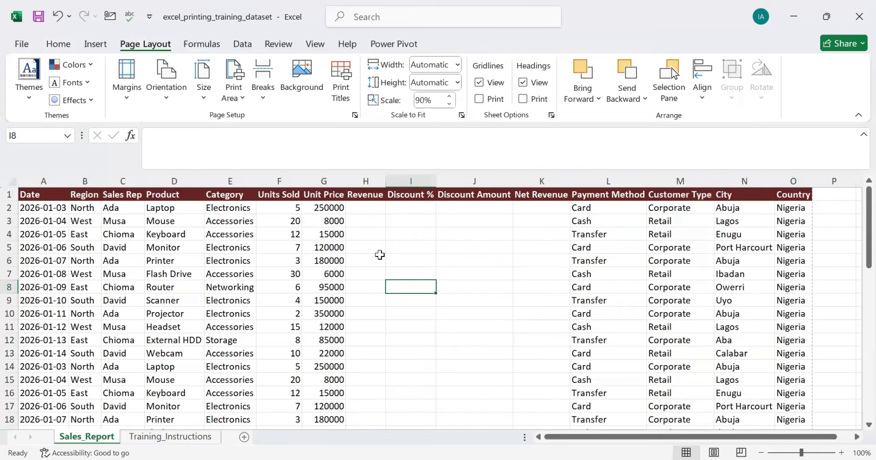
Step: Enable printing of gridlines for the sheet and review the pages in the print preview
{"action": "left_click", "coordinate": [334, 93]}
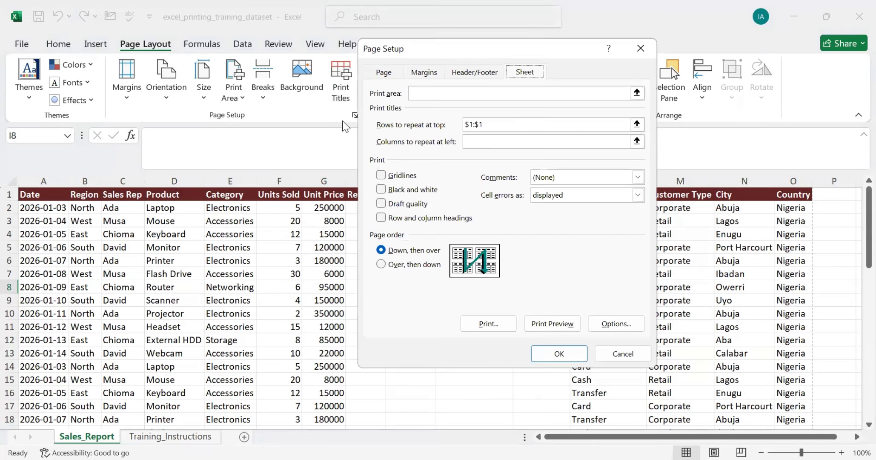
{"action": "left_click", "coordinate": [396, 180]}
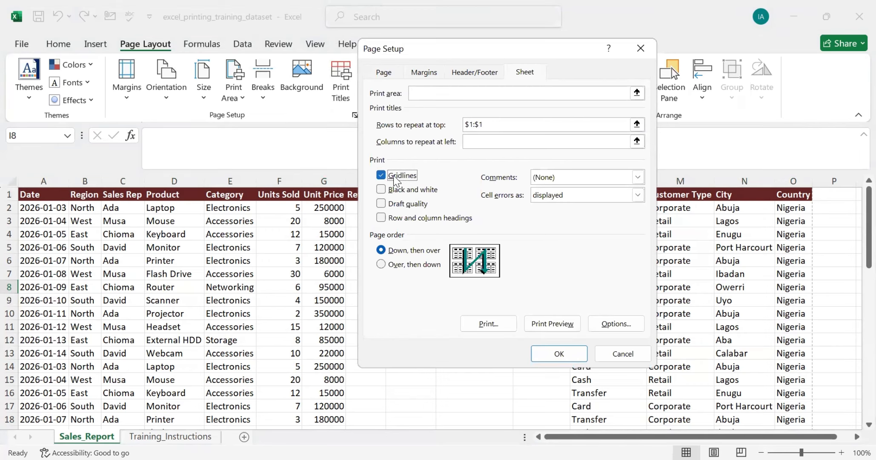
{"action": "left_click", "coordinate": [563, 328]}
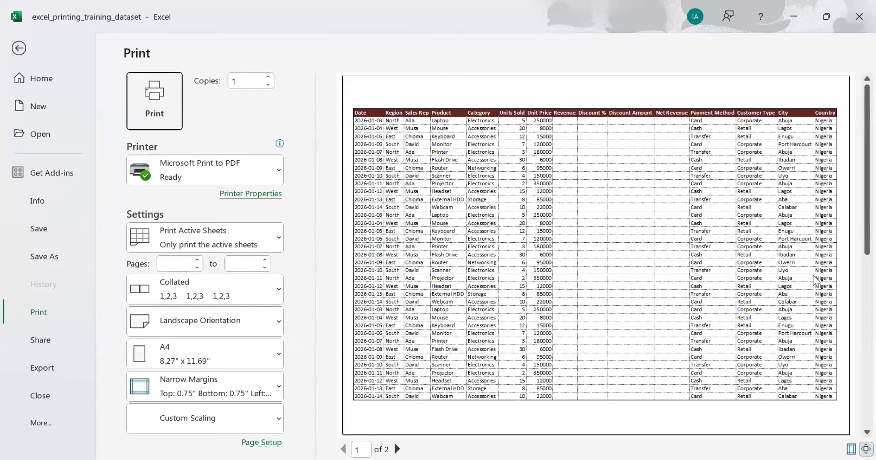
{"action": "scroll", "coordinate": [600, 301], "scroll_direction": "down", "scroll_amount": 1}
{"action": "scroll", "coordinate": [599, 298], "scroll_direction": "up", "scroll_amount": 1}
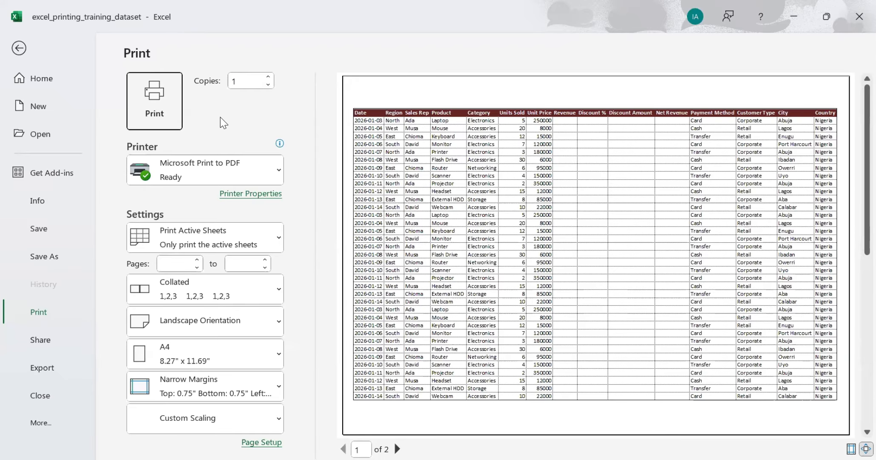
{"action": "left_click", "coordinate": [18, 50]}
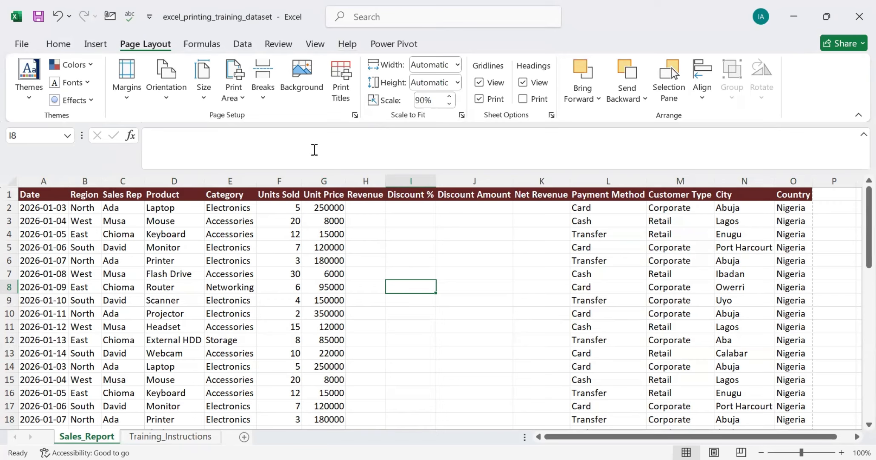
Step: Try the Black and white print option and check the header in the print preview
{"action": "left_click", "coordinate": [341, 81]}
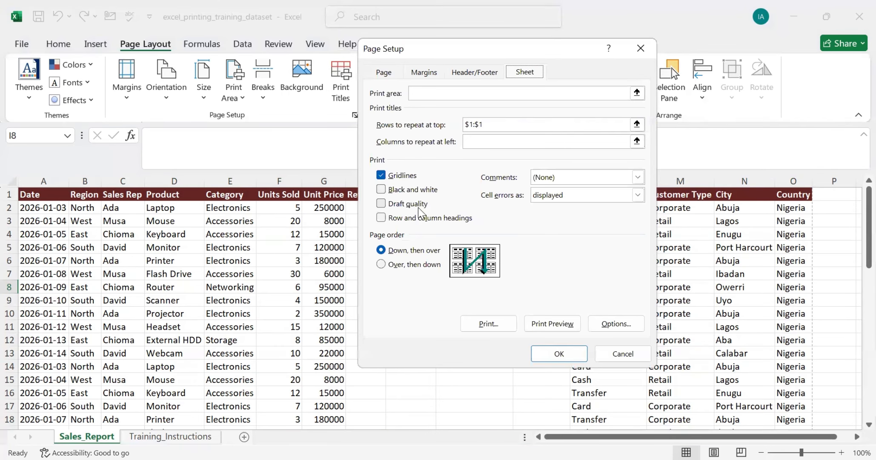
{"action": "left_click", "coordinate": [397, 189]}
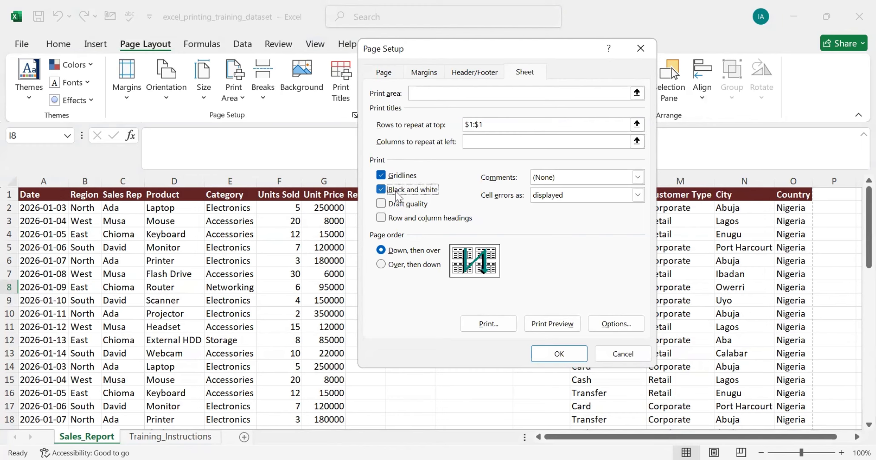
{"action": "left_click", "coordinate": [569, 330]}
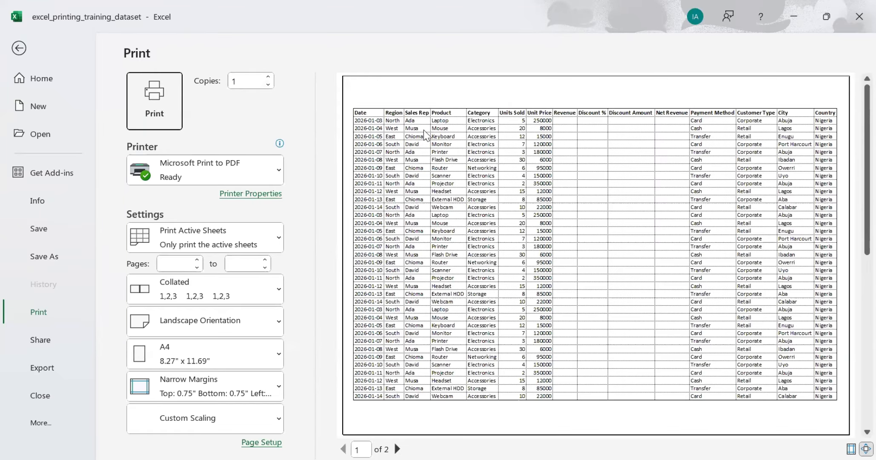
{"action": "left_click", "coordinate": [21, 48]}
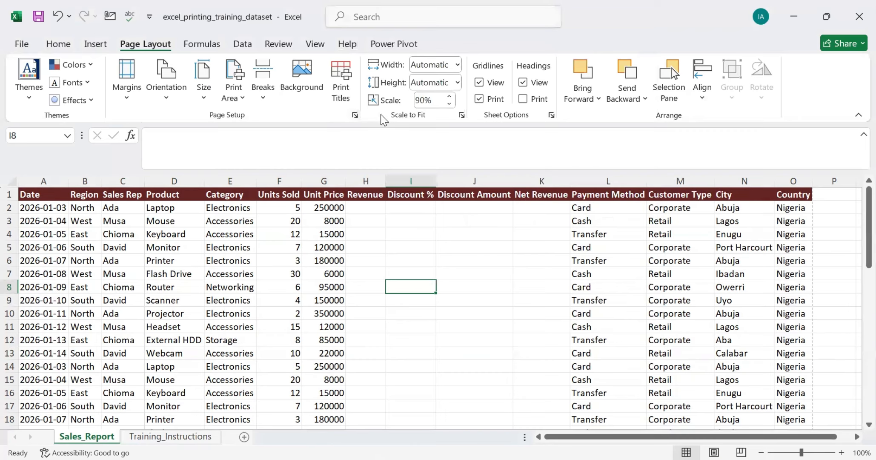
Step: Replace the Black and white print option with Draft quality and review the pages in the print preview
{"action": "left_click", "coordinate": [340, 88]}
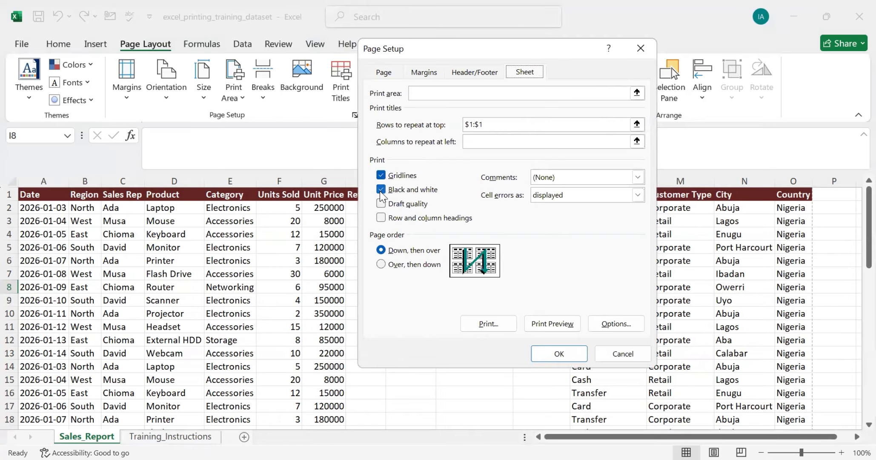
{"action": "left_click", "coordinate": [380, 190]}
{"action": "left_click", "coordinate": [381, 203]}
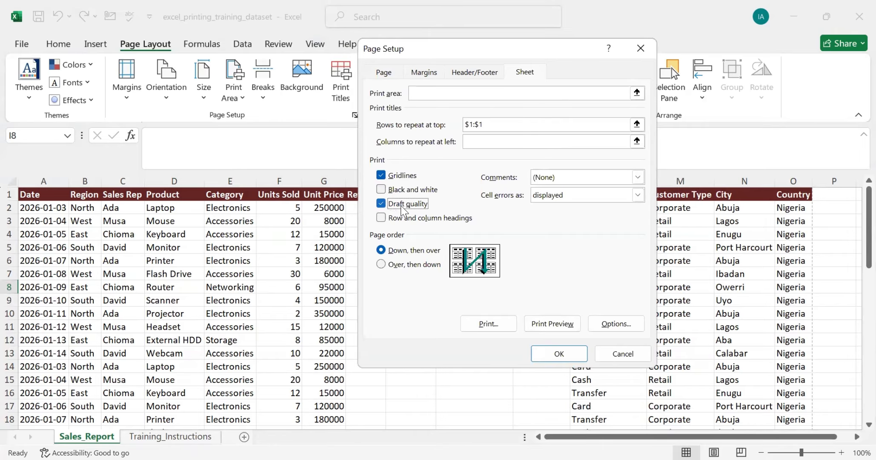
{"action": "left_click", "coordinate": [560, 323]}
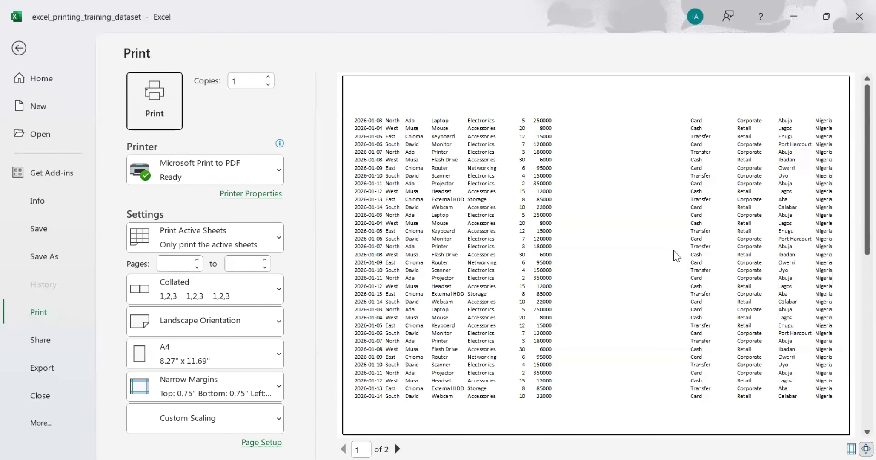
{"action": "scroll", "coordinate": [677, 255], "scroll_direction": "down", "scroll_amount": 1}
{"action": "scroll", "coordinate": [677, 256], "scroll_direction": "up", "scroll_amount": 1}
{"action": "left_click", "coordinate": [18, 47]}
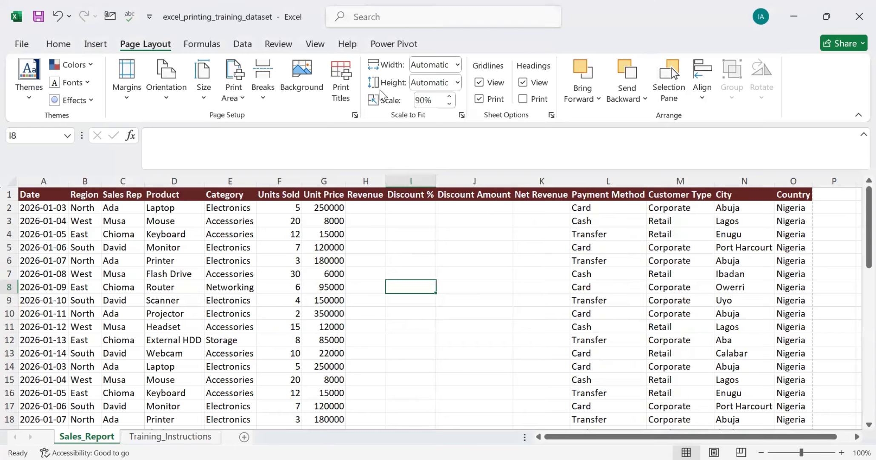
Step: Turn off the Draft quality print option and apply the page setup
{"action": "left_click", "coordinate": [339, 93]}
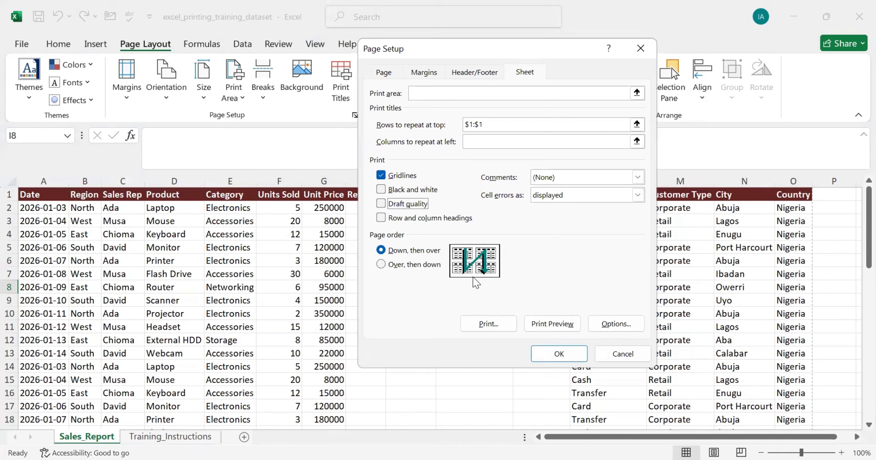
{"action": "left_click", "coordinate": [559, 354]}
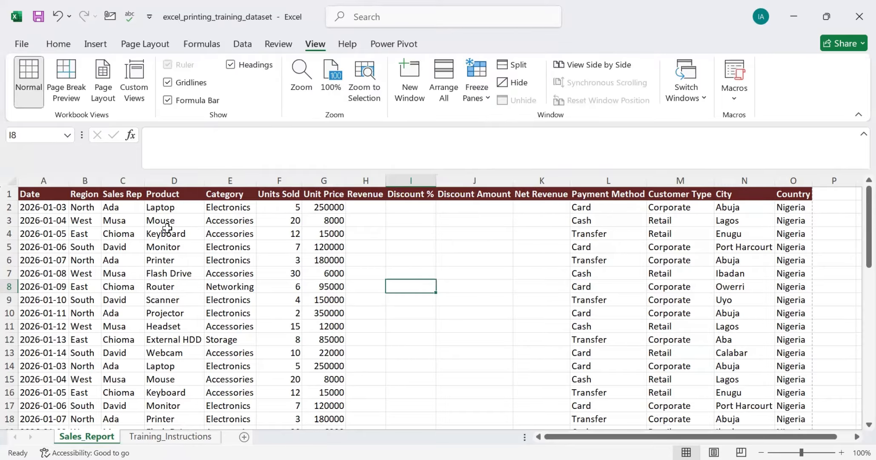
{"action": "scroll", "coordinate": [167, 229], "scroll_direction": "down", "scroll_amount": 8}
{"action": "scroll", "coordinate": [167, 230], "scroll_direction": "up", "scroll_amount": 6}
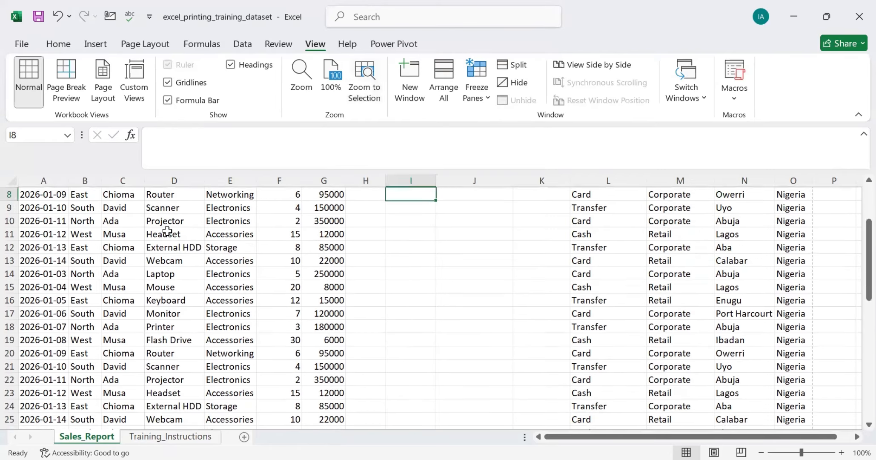
{"action": "scroll", "coordinate": [167, 231], "scroll_direction": "up", "scroll_amount": 3}
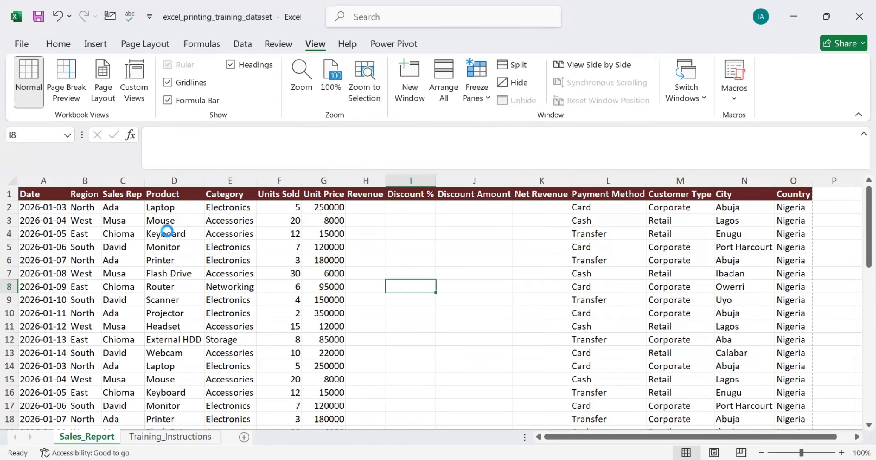
Step: Open the print settings and select Microsoft Print to PDF as the printer
{"action": "key", "text": "ctrl+p"}
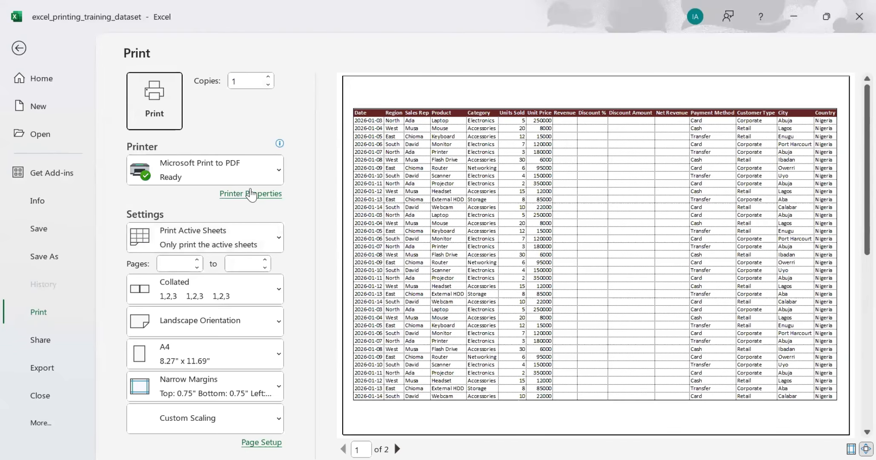
{"action": "left_click", "coordinate": [276, 176]}
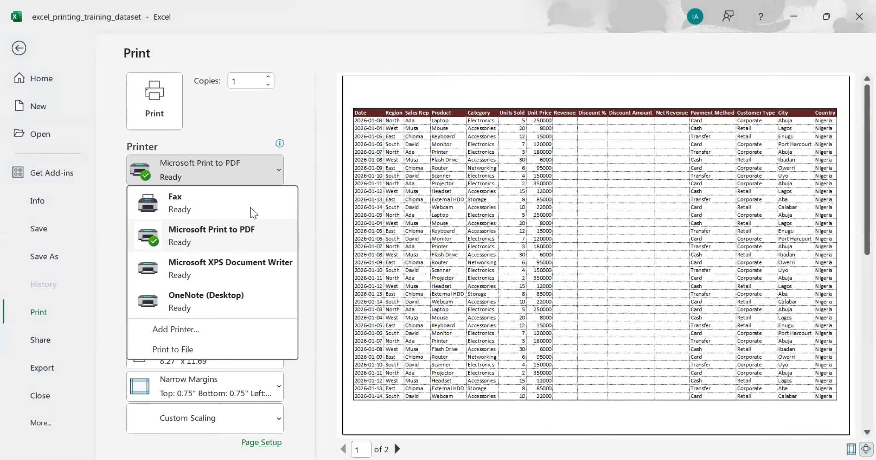
{"action": "left_click", "coordinate": [206, 234]}
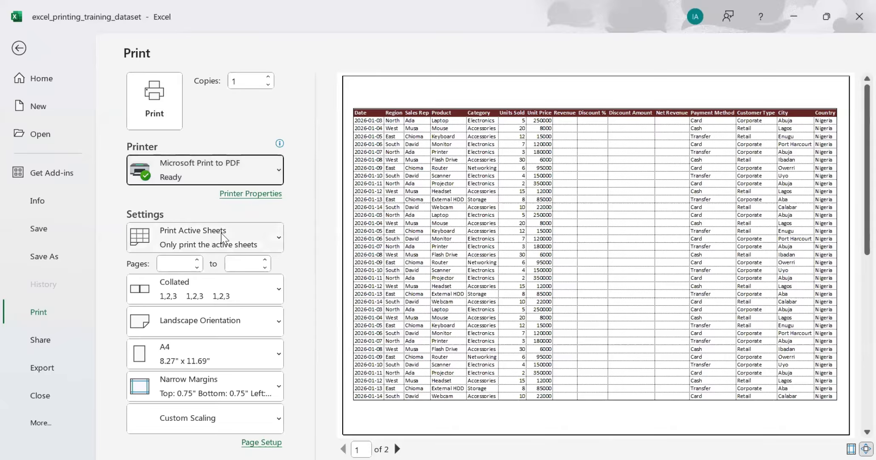
Step: Print the sheet to a PDF file named Table in the Downloads folder
{"action": "left_click", "coordinate": [166, 93]}
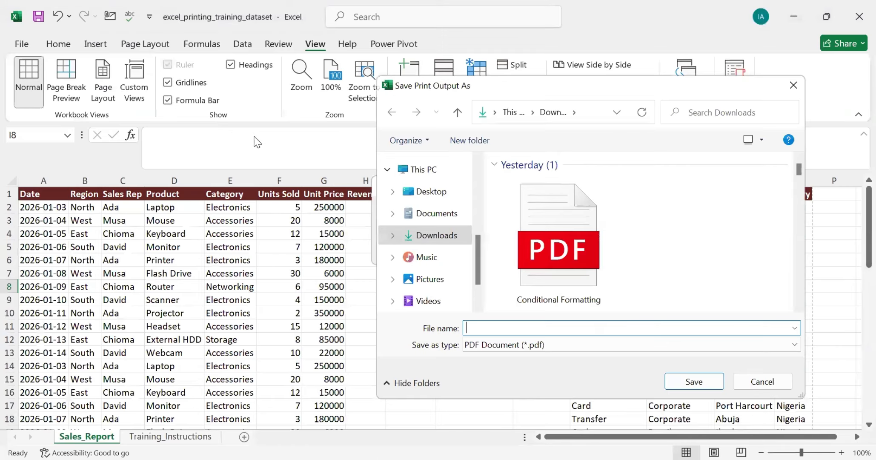
{"action": "scroll", "coordinate": [528, 252], "scroll_direction": "down", "scroll_amount": 5}
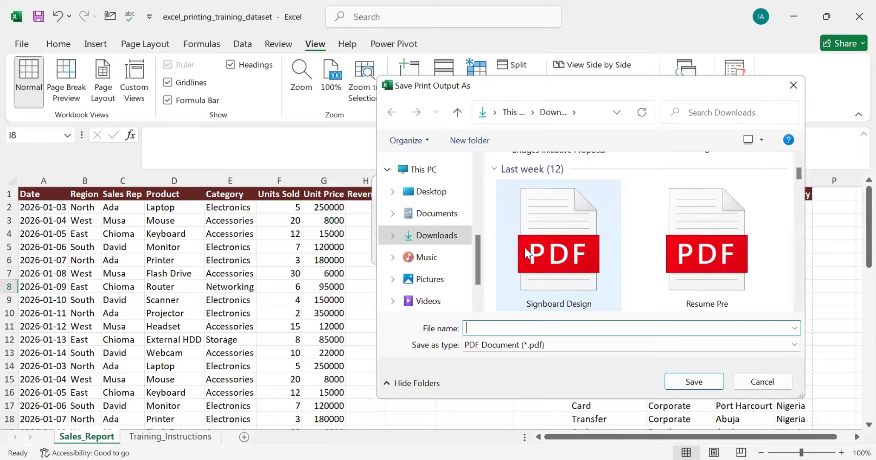
{"action": "type", "text": "Table"}
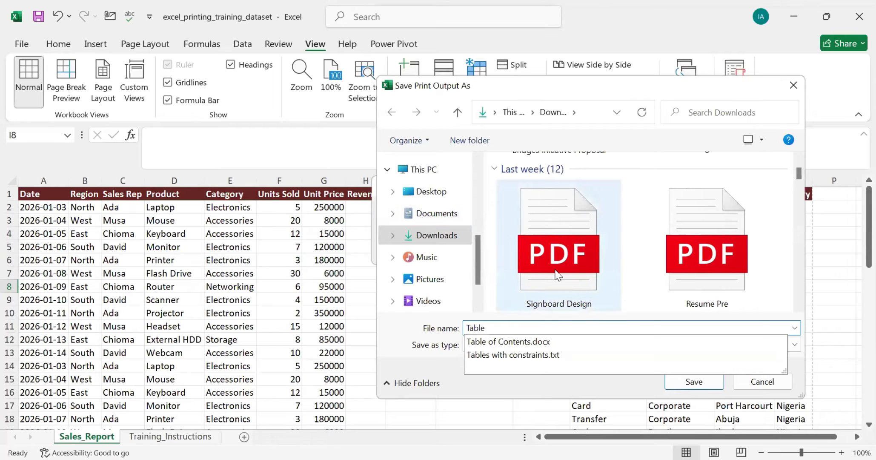
{"action": "left_click", "coordinate": [680, 360]}
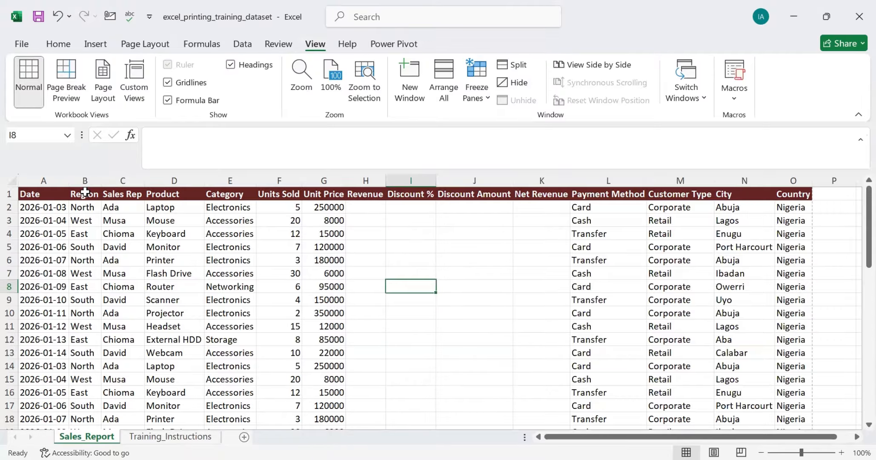
{"action": "key", "text": "ctrl+p"}
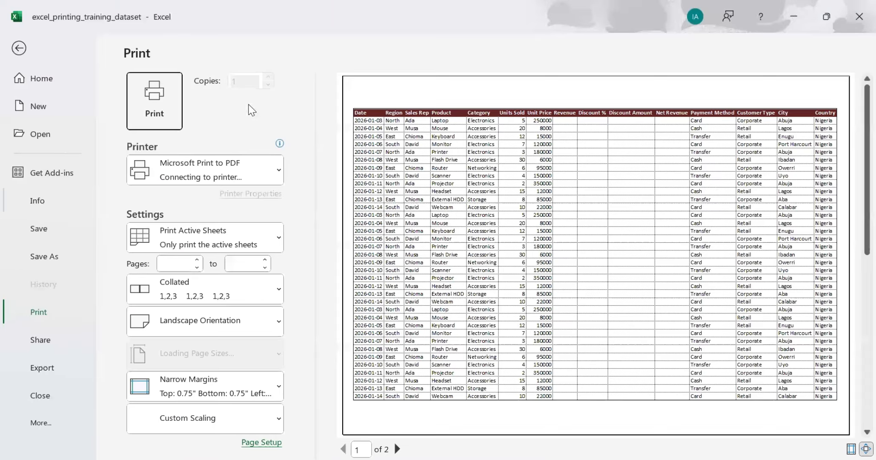
{"action": "left_click", "coordinate": [243, 182]}
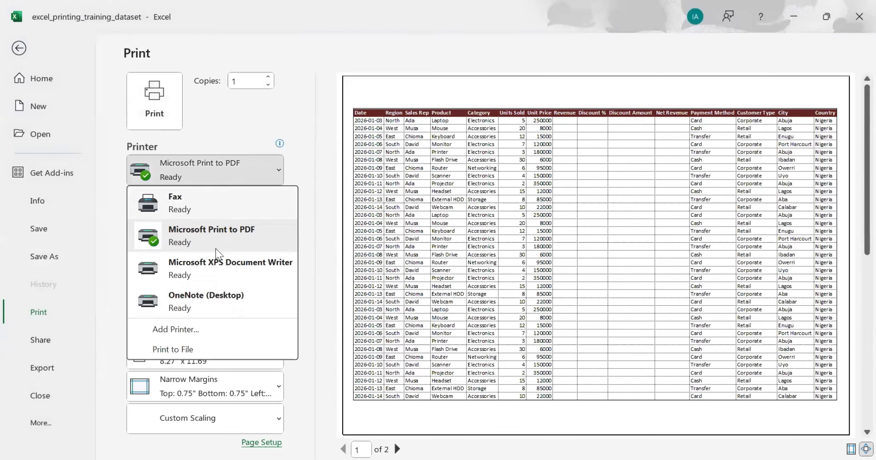
{"action": "left_click", "coordinate": [192, 239]}
{"action": "scroll", "coordinate": [606, 276], "scroll_direction": "down", "scroll_amount": 2}
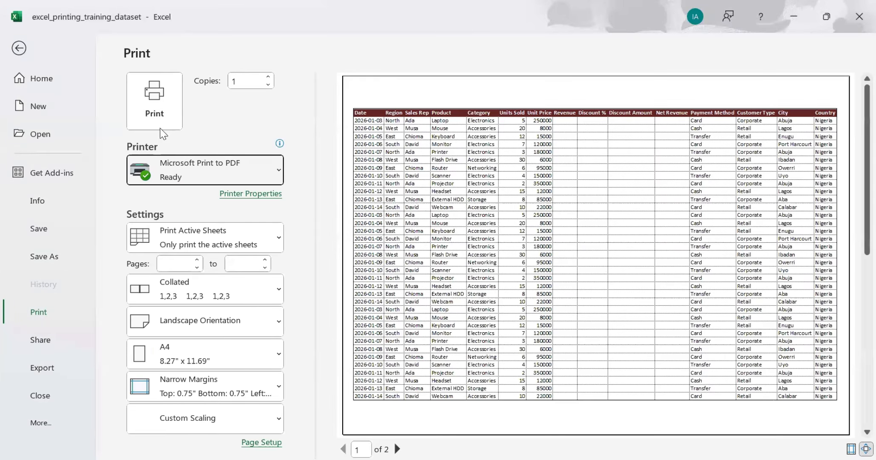
{"action": "left_click", "coordinate": [154, 111]}
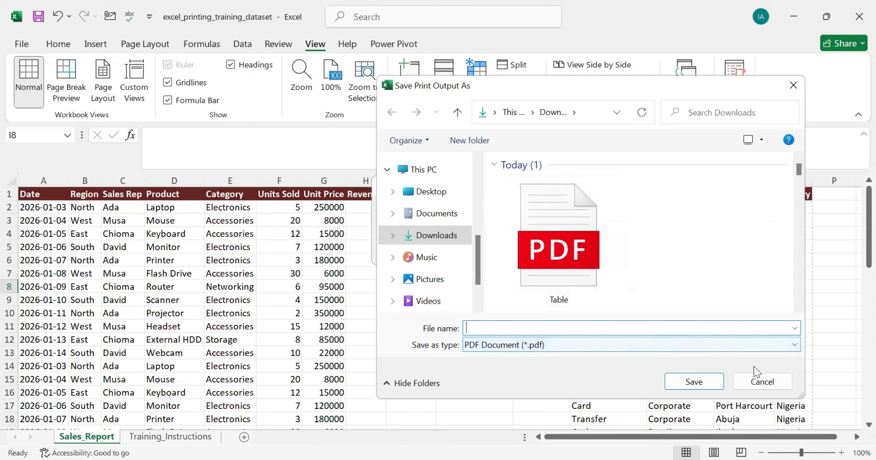
{"action": "left_click", "coordinate": [484, 330]}
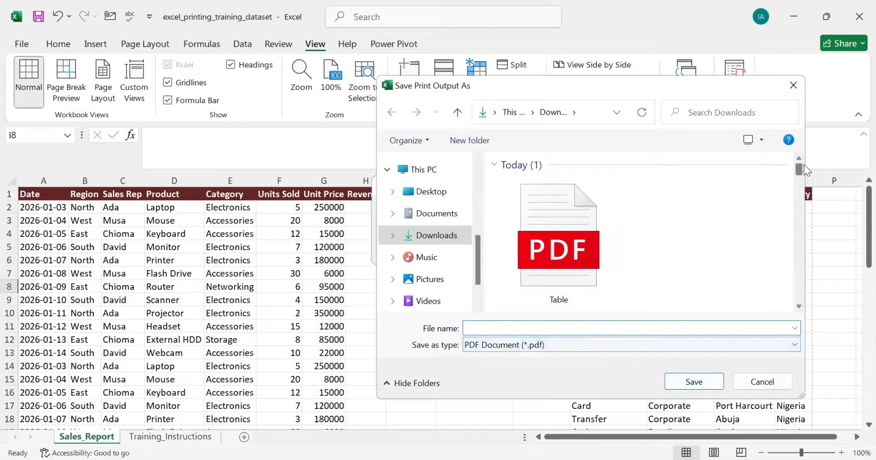
{"action": "left_click", "coordinate": [792, 86]}
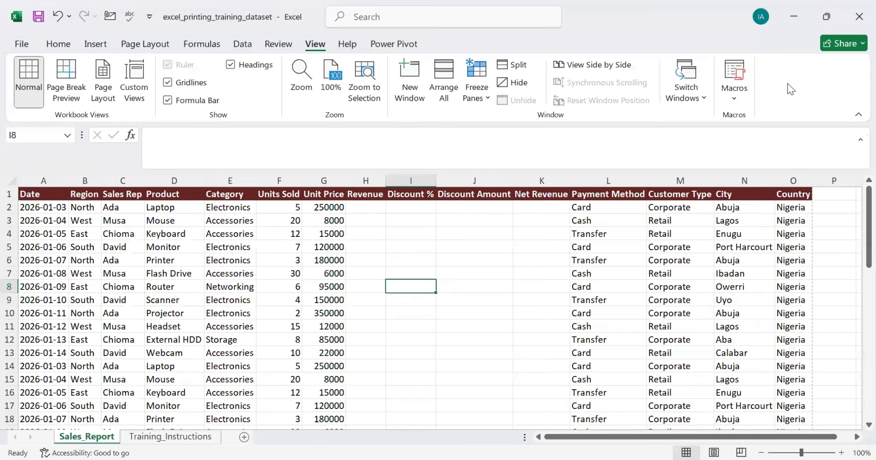